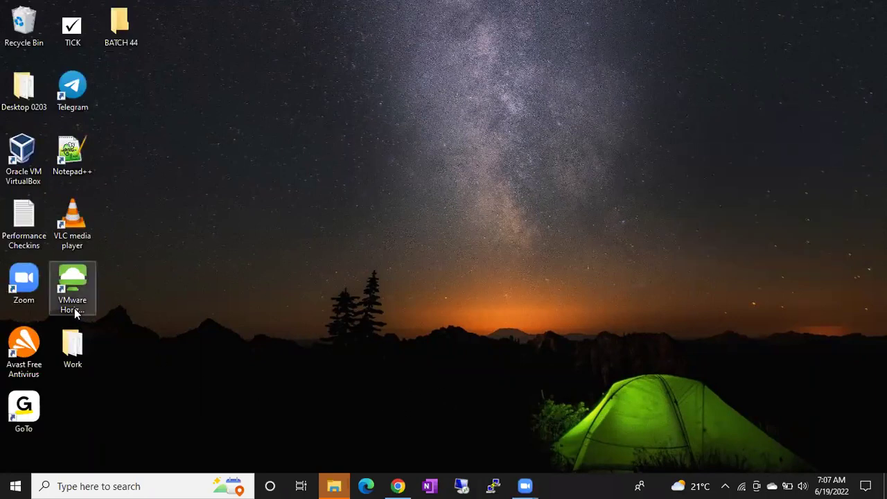
- Launch Oracle VM VirtualBox and dismiss its new-version notice
{"action": "left_click", "coordinate": [20, 171]}
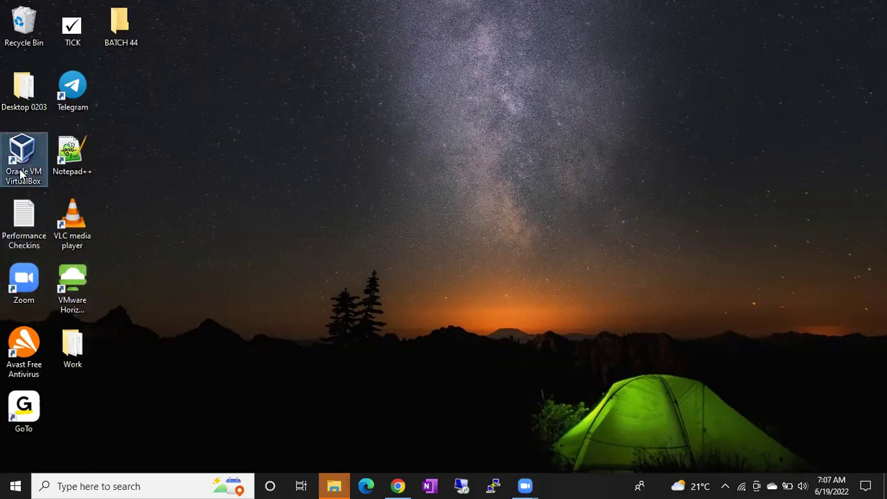
{"action": "double_click", "coordinate": [21, 174]}
{"action": "key", "text": "shift+F10"}
{"action": "left_click", "coordinate": [97, 198]}
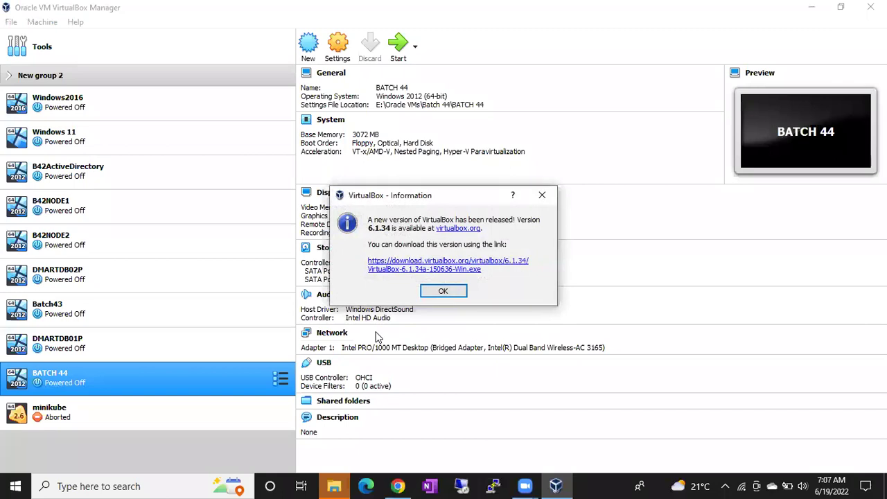
{"action": "left_click", "coordinate": [458, 294]}
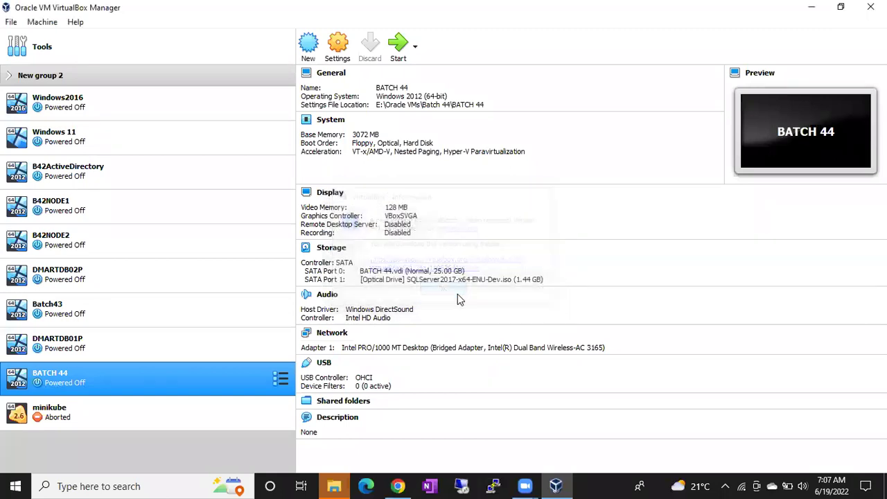
- Start the BATCH 44 virtual machine and dismiss the keyboard capture and mouse integration notices
{"action": "double_click", "coordinate": [137, 381]}
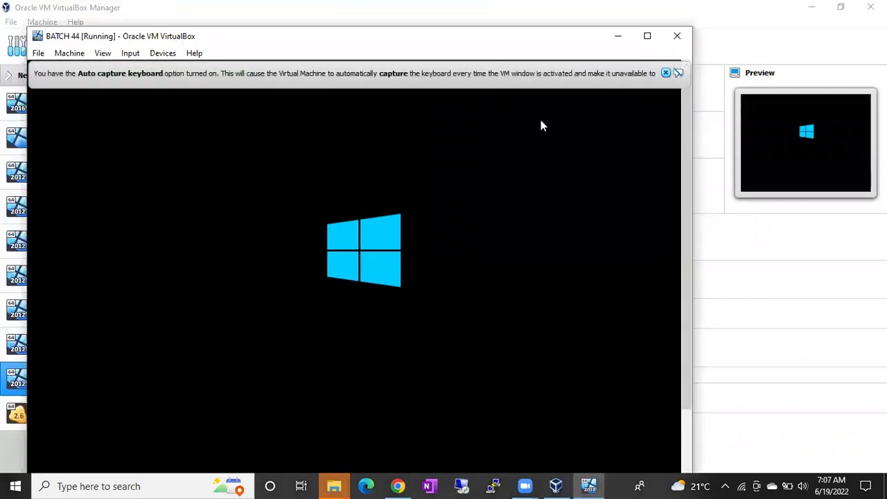
{"action": "left_click", "coordinate": [664, 72]}
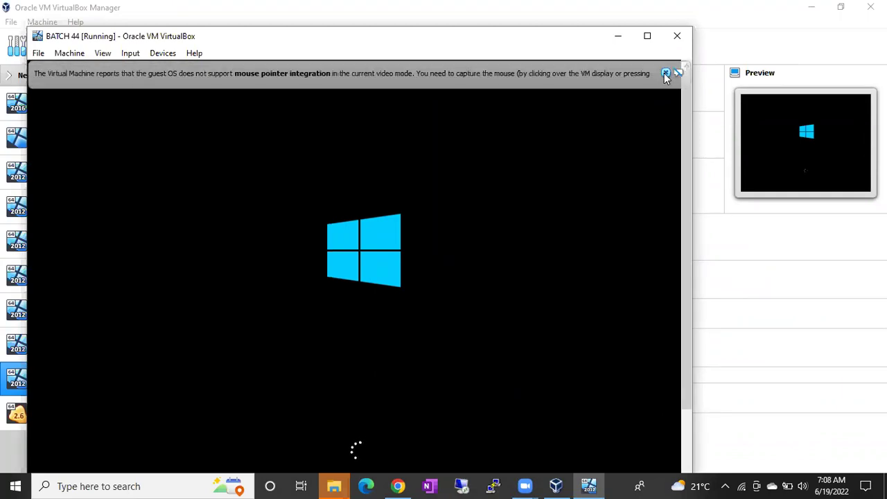
{"action": "left_click", "coordinate": [665, 73]}
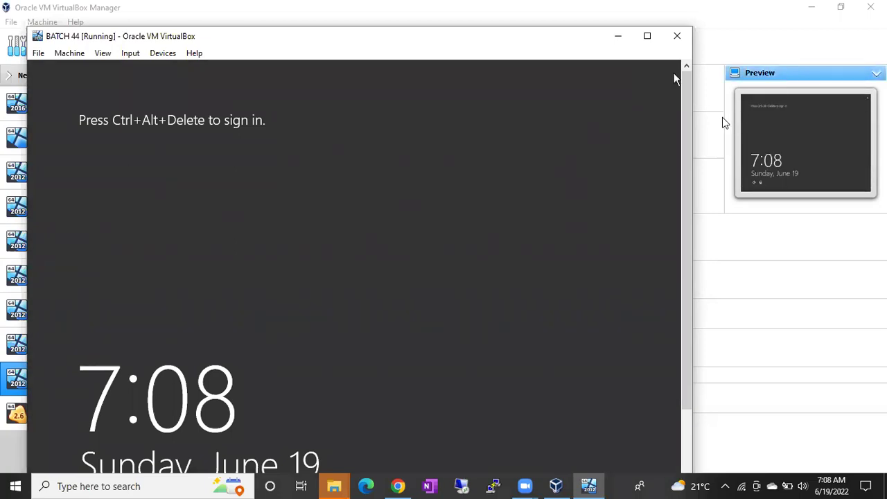
- Sign in to the Windows Server 2012 R2 virtual machine as Administrator by entering the account password
{"action": "left_click_drag", "start_coordinate": [689, 133], "coordinate": [686, 200]}
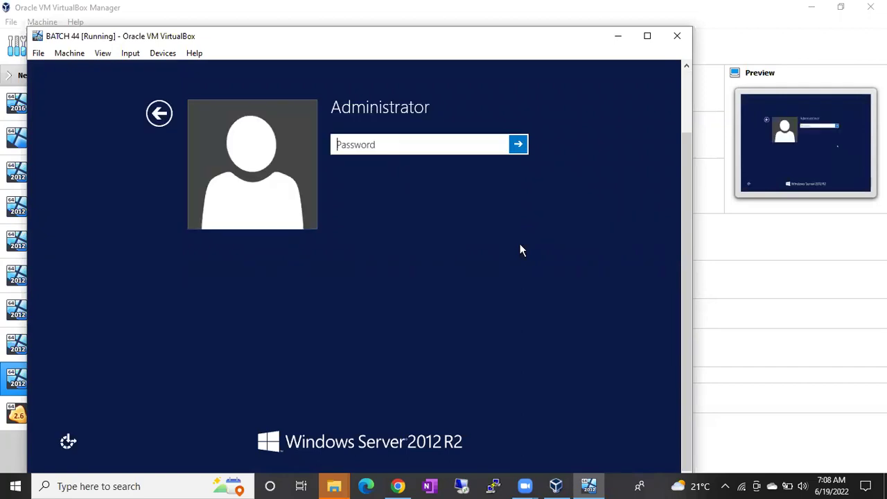
{"action": "type", "text": "●●●●●●●●●●●"}
{"action": "key", "text": "Return"}
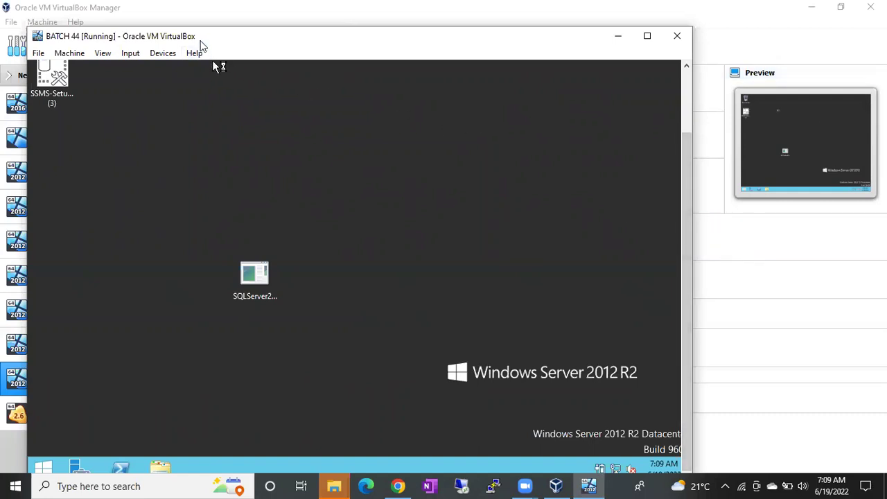
- Connect to 192.168.1.9 with Remote Desktop, entering the Administrator password and proceeding despite the certificate errors
{"action": "left_click_drag", "start_coordinate": [197, 40], "coordinate": [172, 18]}
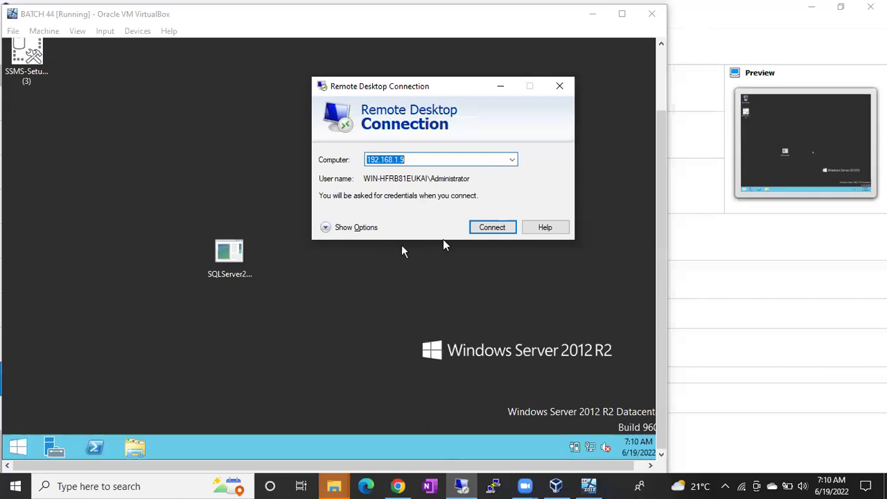
{"action": "left_click", "coordinate": [481, 230]}
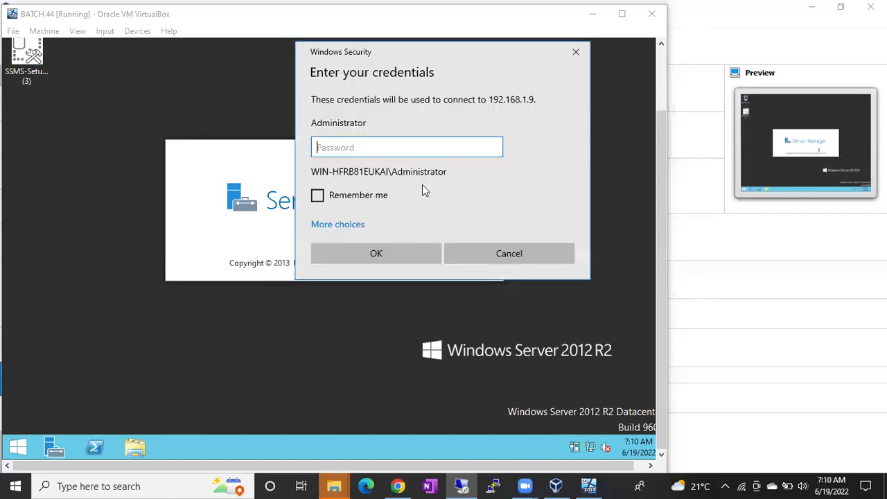
{"action": "type", "text": "*************"}
{"action": "key", "text": "Return"}
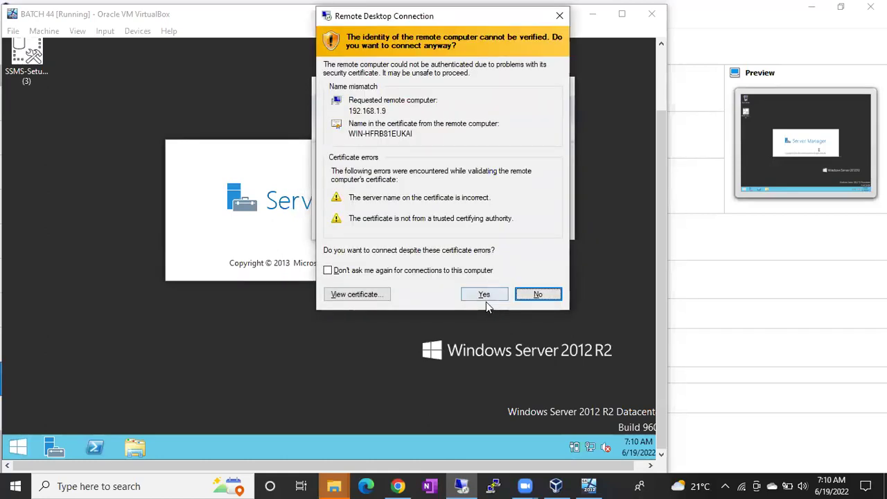
{"action": "left_click", "coordinate": [481, 296]}
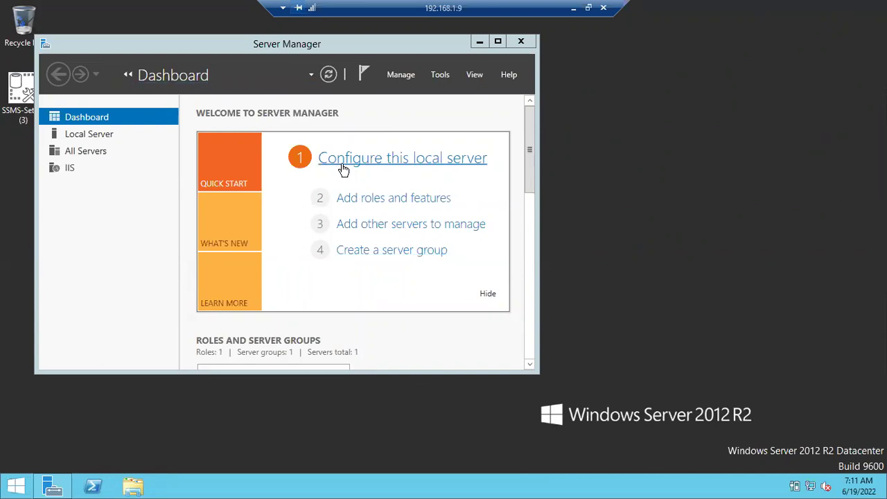
- Minimize Server Manager, search the remote server for "ssms" and launch Microsoft SQL Server Management Studio 18
{"action": "left_click_drag", "start_coordinate": [185, 46], "coordinate": [235, 99]}
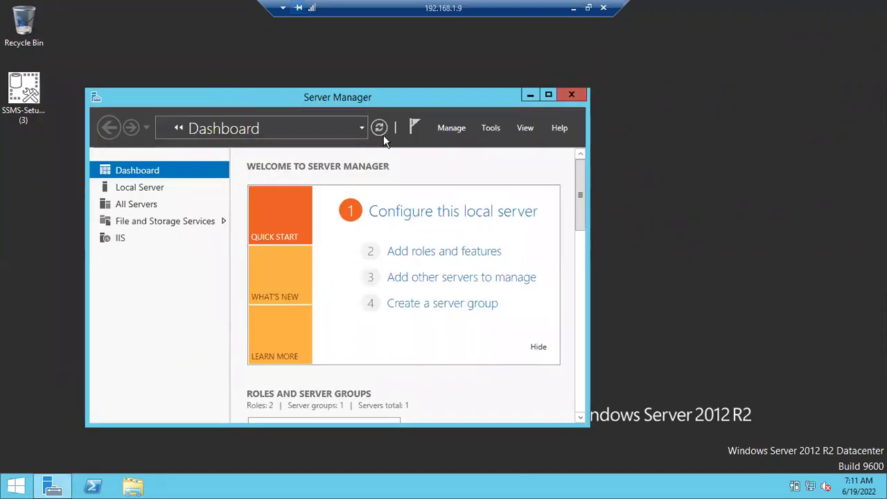
{"action": "left_click", "coordinate": [525, 98]}
{"action": "key", "text": "super"}
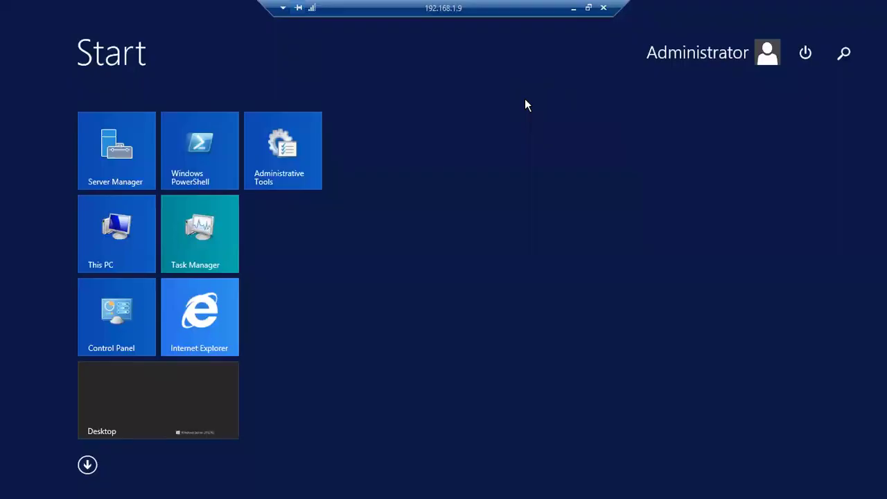
{"action": "type", "text": "ss"}
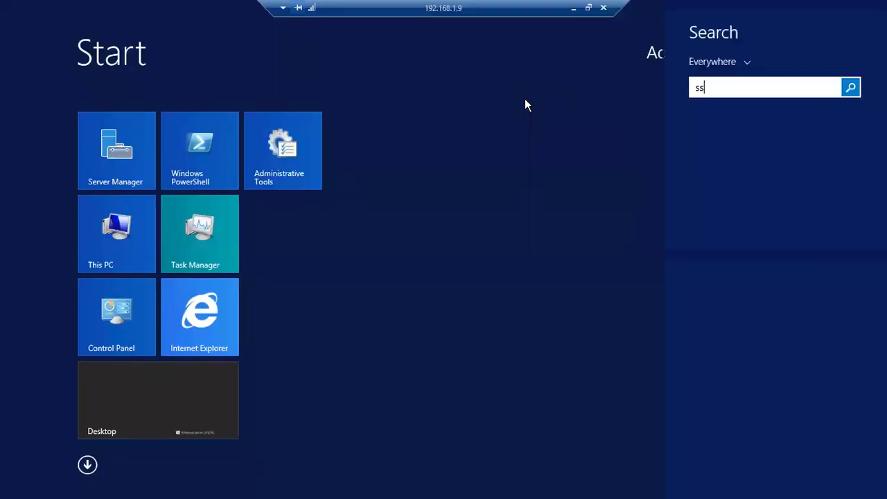
{"action": "type", "text": "ms"}
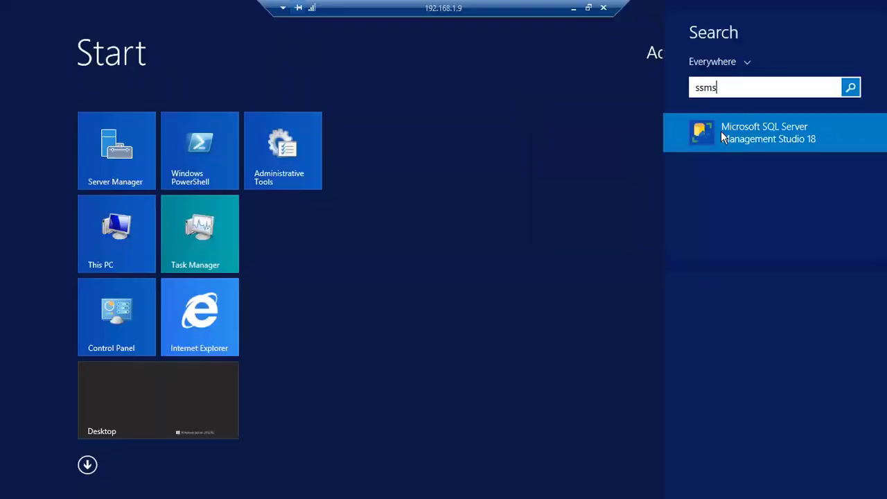
{"action": "key", "text": "Return"}
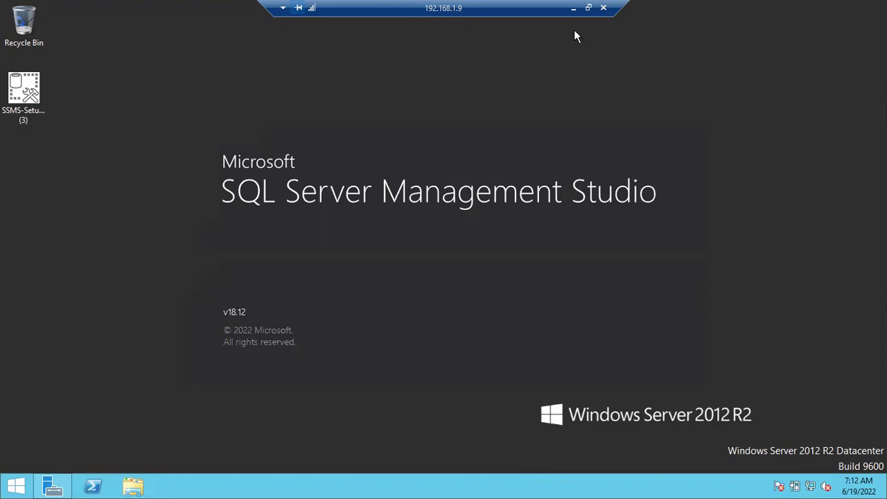
- Shorten the remote session's connection bar, move it aside and minimize the session
{"action": "left_click_drag", "start_coordinate": [627, 7], "coordinate": [496, 4]}
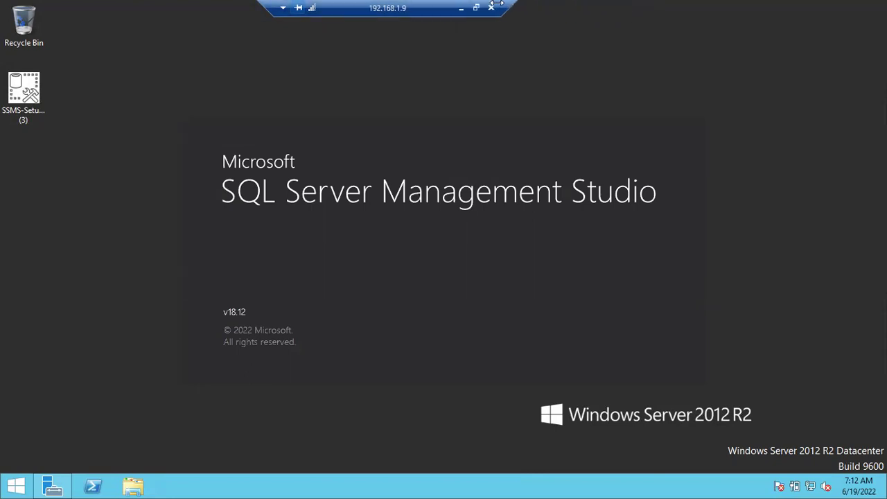
{"action": "left_click_drag", "start_coordinate": [400, 8], "coordinate": [144, 7]}
{"action": "left_click", "coordinate": [182, 9]}
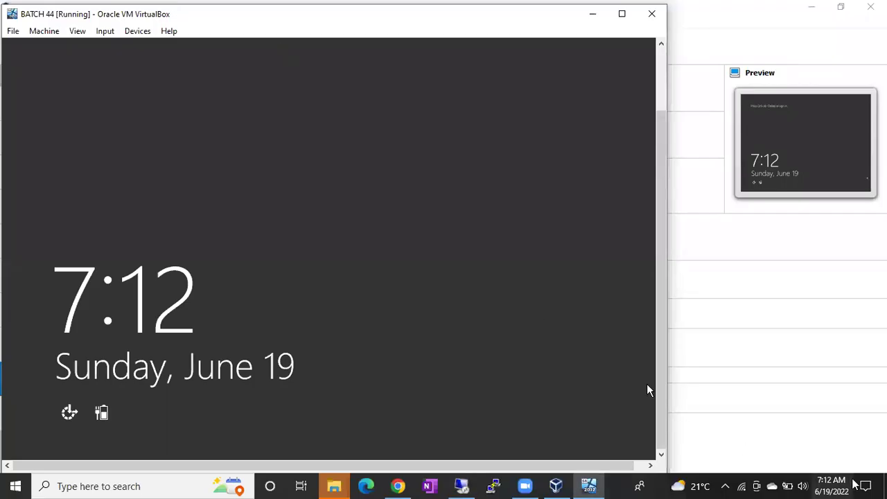
- View July 2022 in the host computer's calendar, then close it
{"action": "left_click", "coordinate": [828, 485]}
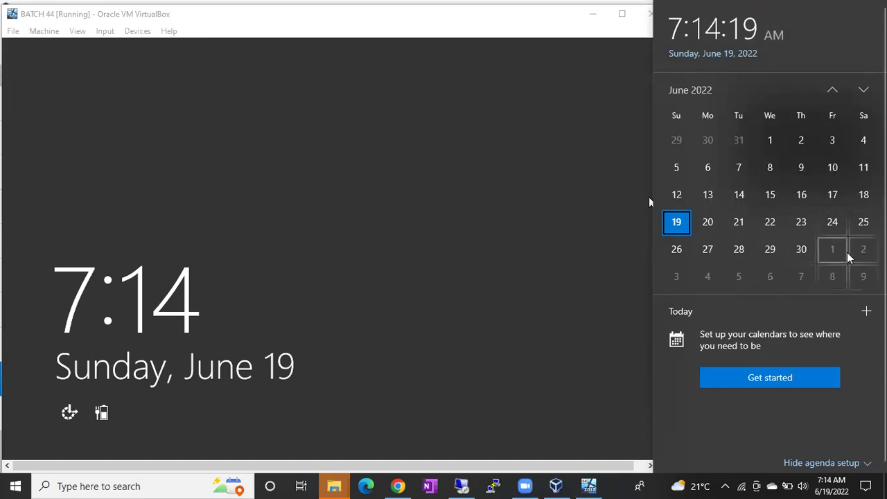
{"action": "left_click", "coordinate": [862, 93]}
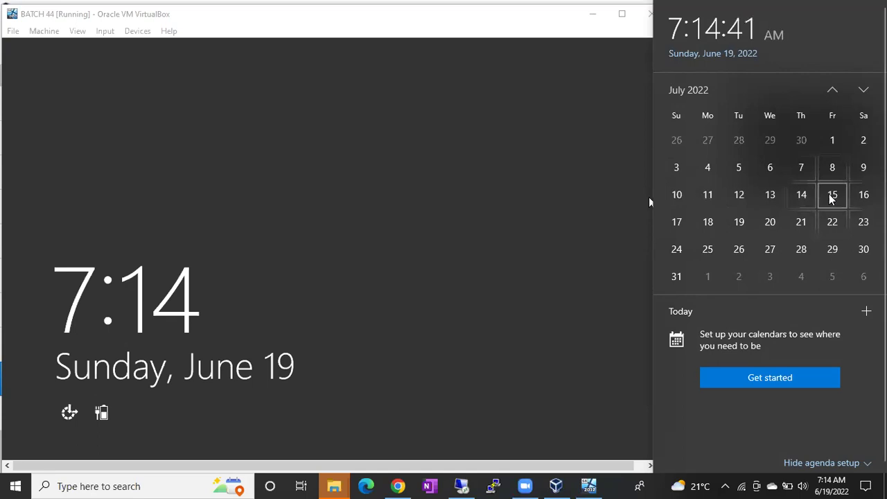
{"action": "left_click", "coordinate": [485, 231]}
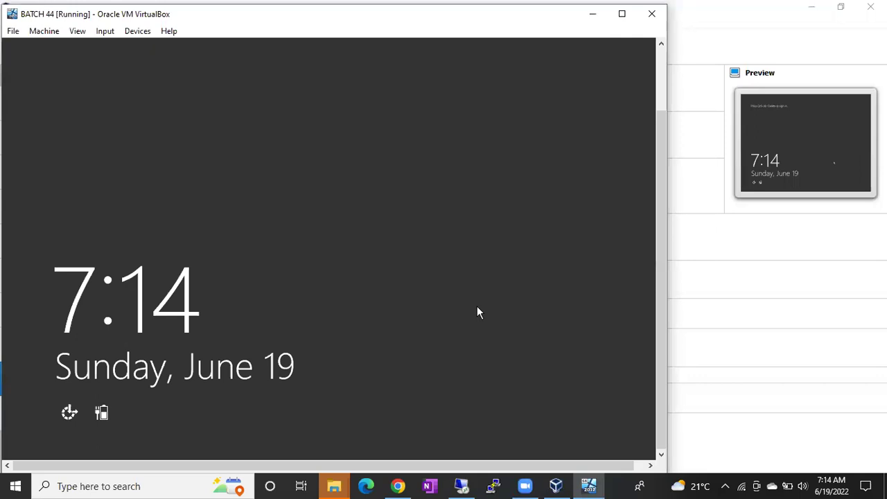
- Return to the remote session and connect to the WIN-HFRB81EUKAI Database Engine using Windows Authentication
{"action": "left_click", "coordinate": [461, 486]}
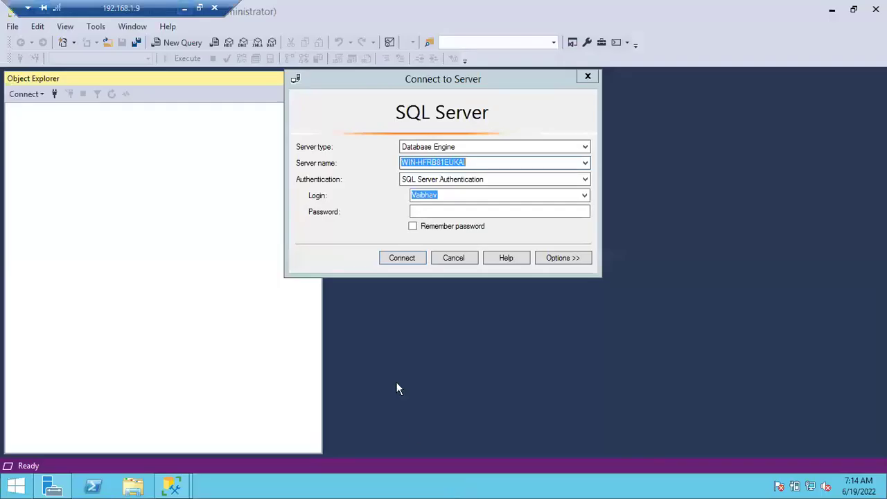
{"action": "left_click", "coordinate": [458, 183]}
{"action": "left_click", "coordinate": [449, 192]}
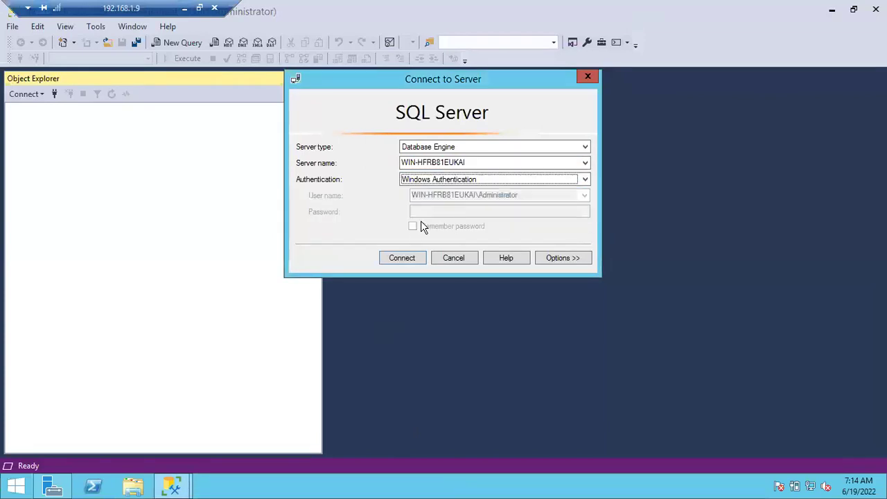
{"action": "left_click", "coordinate": [400, 256]}
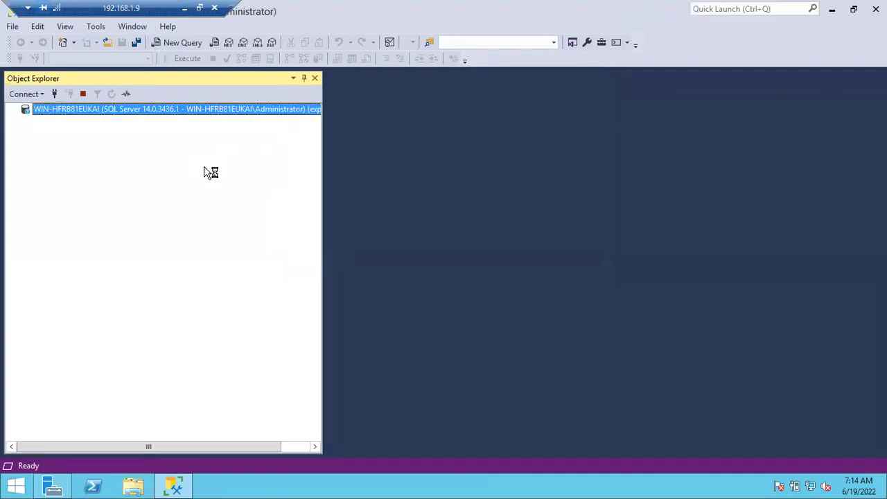
- Minimize the remote session and open a blank Notepad document on the host computer
{"action": "left_click", "coordinate": [182, 9]}
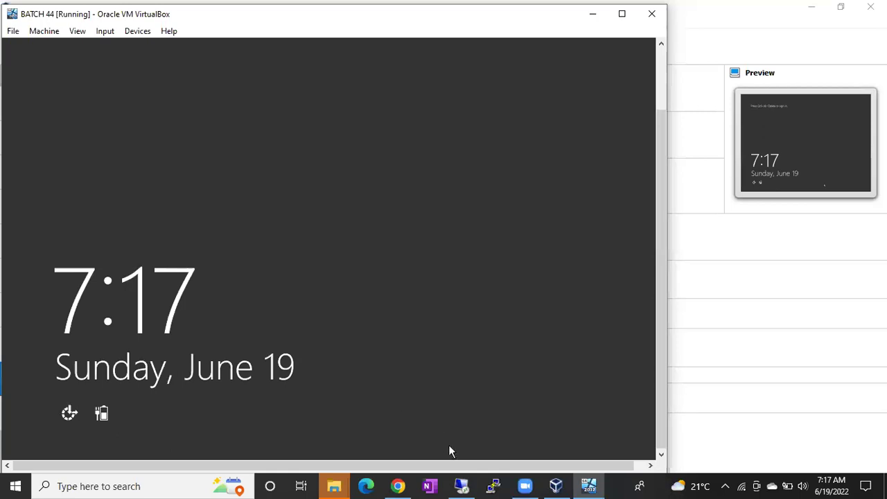
{"action": "left_click", "coordinate": [460, 486]}
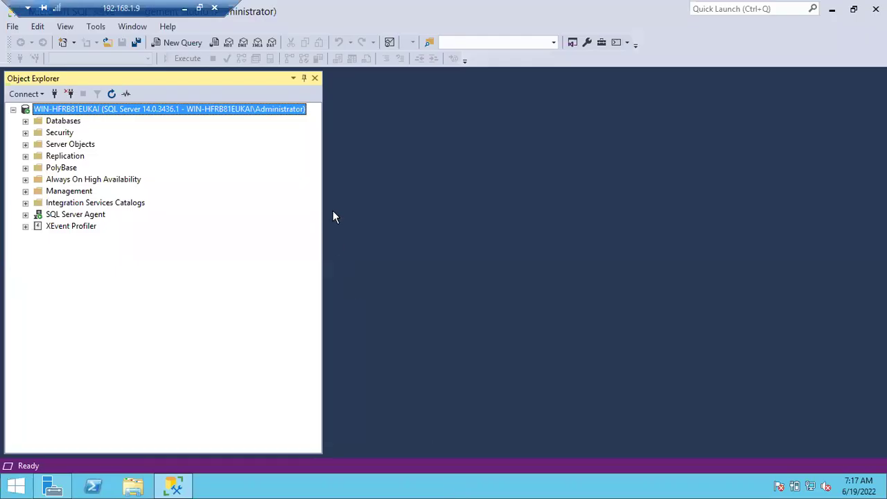
{"action": "left_click", "coordinate": [185, 8]}
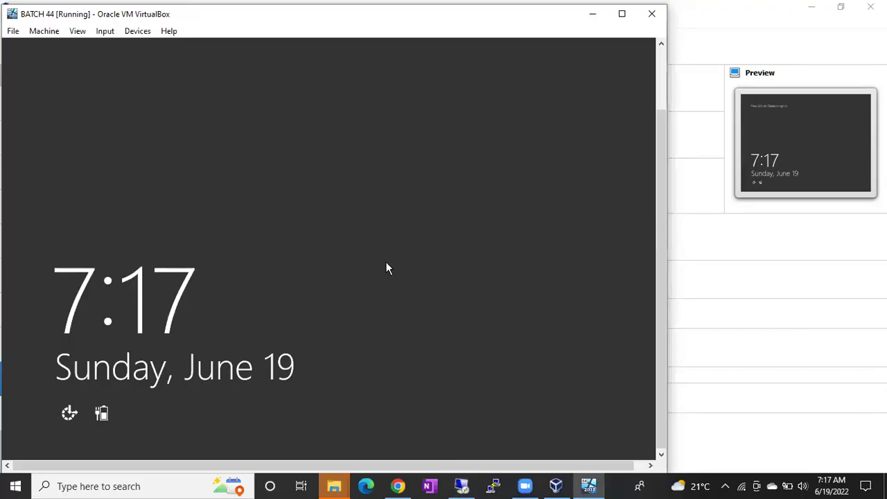
{"action": "left_click", "coordinate": [614, 485]}
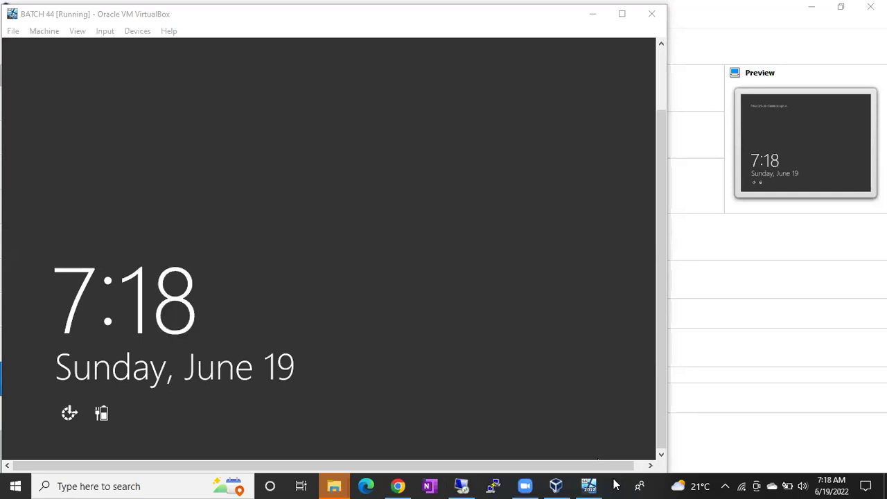
{"action": "key", "text": "super+r"}
{"action": "type", "text": "no"}
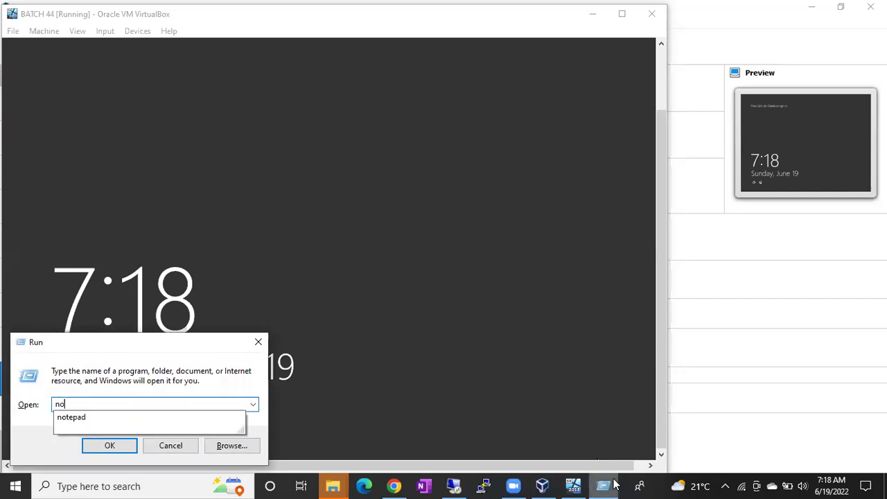
{"action": "key", "text": "Down"}
{"action": "key", "text": "Return"}
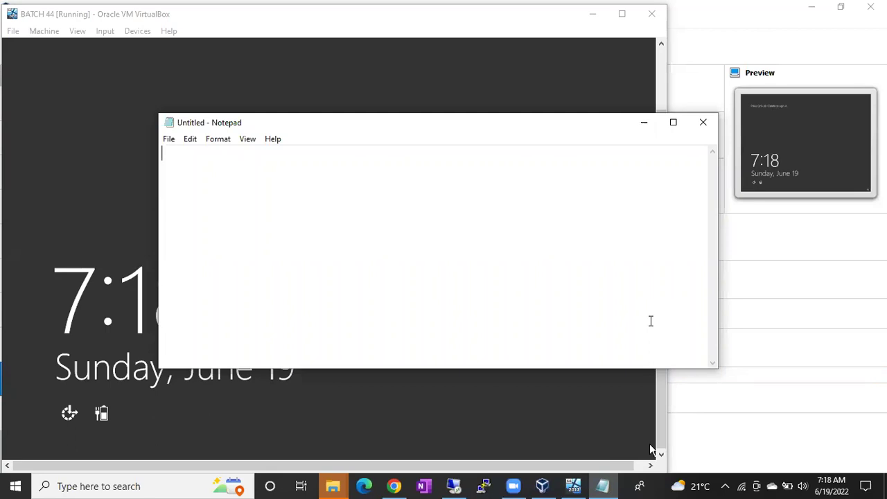
- Write "11 Types Of Backups" as the first line of the note
{"action": "type", "text": "11 Tupe"}
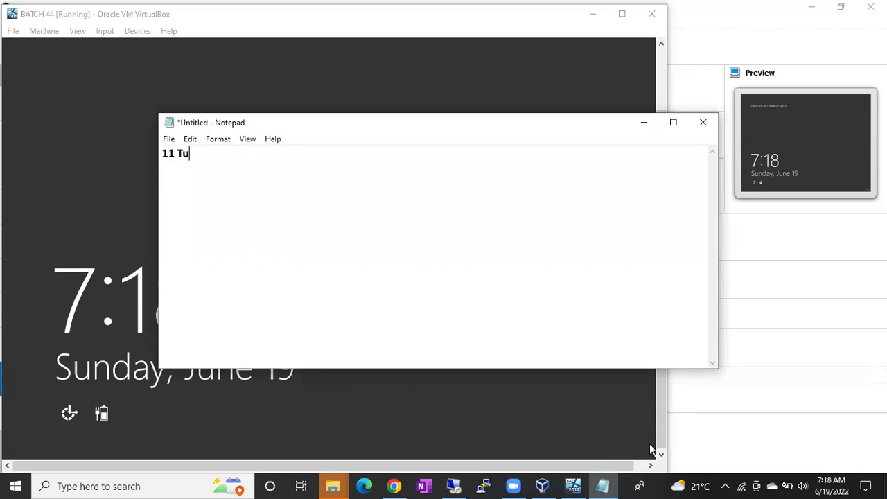
{"action": "key", "text": "BackSpace"}
{"action": "key", "text": "BackSpace"}
{"action": "key", "text": "BackSpace"}
{"action": "type", "text": "ypes Of Backups"}
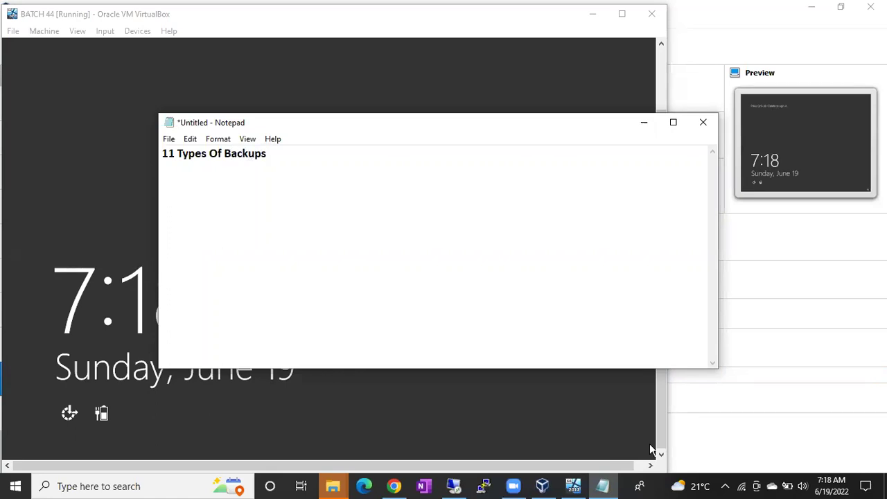
- Add the line "4 or 5 types" followed by "1. Full Backup", "2. Diff Backup" and "3. Log Backup" on separate lines
{"action": "key", "text": "Return"}
{"action": "type", "text": "4 or 5 types"}
{"action": "type", "text": "1. "}
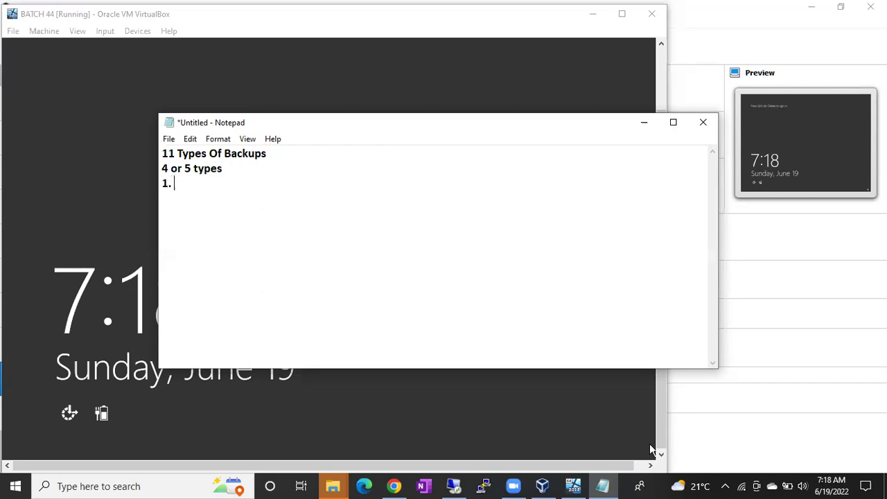
{"action": "type", "text": "Full Backup"}
{"action": "key", "text": "Return"}
{"action": "type", "text": "2. Diff B"}
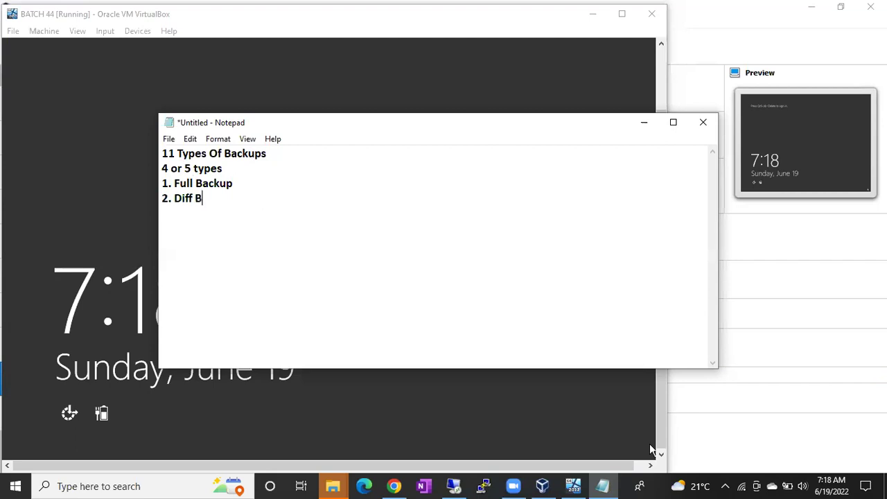
{"action": "type", "text": "ackup"}
{"action": "key", "text": "Return"}
{"action": "type", "text": "3. Log Backup"}
{"action": "key", "text": "Return"}
- Continue the list with "4. Copy Only Backup" and "5. File and File Group Backup"
{"action": "type", "text": "Copy"}
{"action": "key", "text": "BackSpace"}
{"action": "key", "text": "BackSpace"}
{"action": "key", "text": "BackSpace"}
{"action": "key", "text": "BackSpace"}
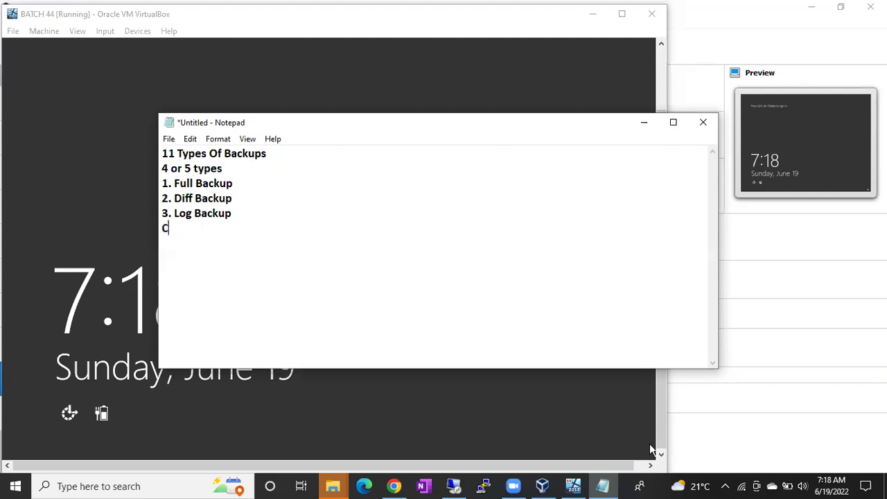
{"action": "type", "text": "4. Copy Only Backup"}
{"action": "key", "text": "Return"}
{"action": "type", "text": "5. Fil"}
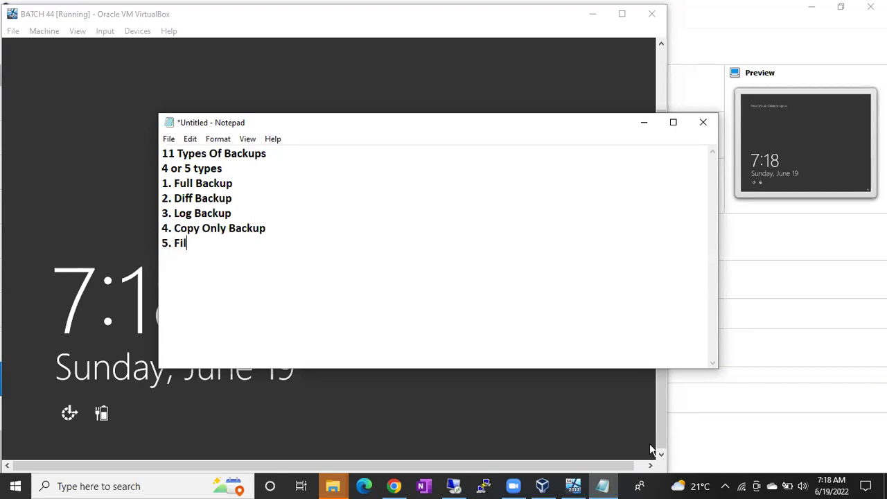
{"action": "type", "text": "e and File Group Backup"}
{"action": "key", "text": "Return"}
- Add "6. Tail Log Backup" and "7. Mirror Backup" to the list
{"action": "type", "text": "6. Tal"}
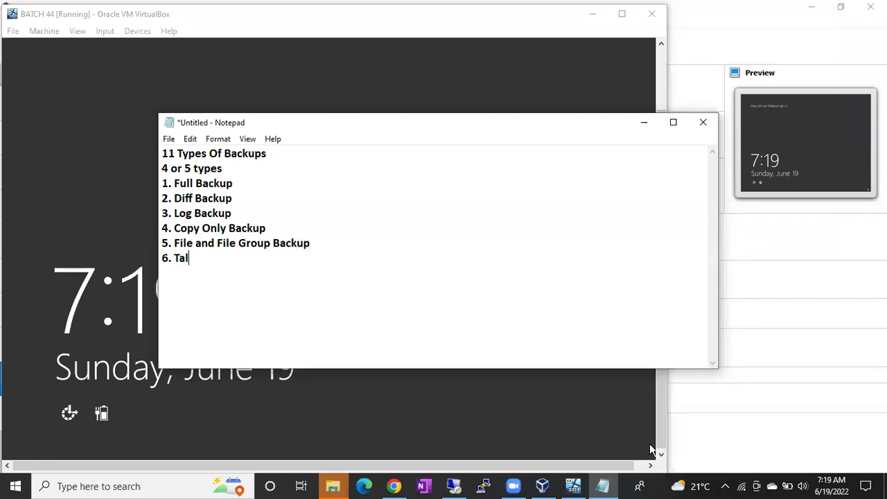
{"action": "key", "text": "BackSpace"}
{"action": "type", "text": "il Log Backp"}
{"action": "key", "text": "BackSpace"}
{"action": "type", "text": "up"}
{"action": "key", "text": "Return"}
{"action": "type", "text": "7. Mirror Backup"}
{"action": "key", "text": "Return"}
- Add "8. Striped Backup" and "9. Partial Backup" to the list
{"action": "type", "text": "8. Strie"}
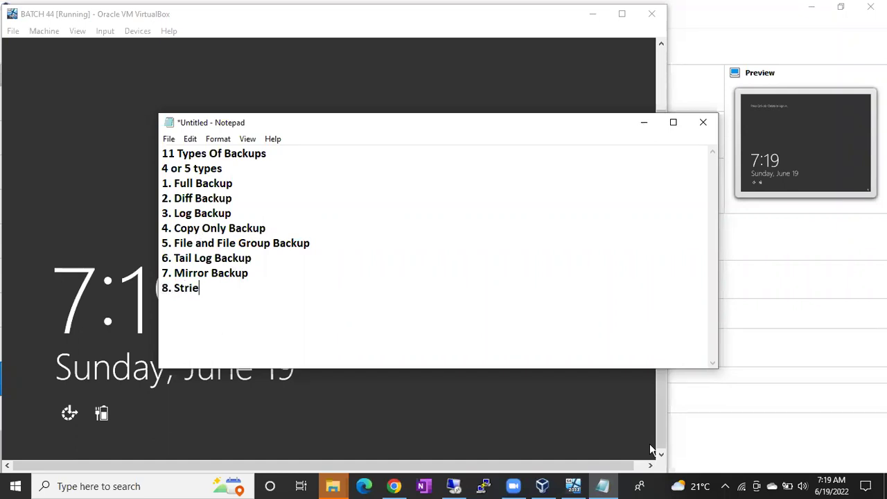
{"action": "key", "text": "BackSpace"}
{"action": "type", "text": "ped Bacu"}
{"action": "key", "text": "BackSpace"}
{"action": "type", "text": "kup"}
{"action": "key", "text": "Return"}
{"action": "type", "text": "9."}
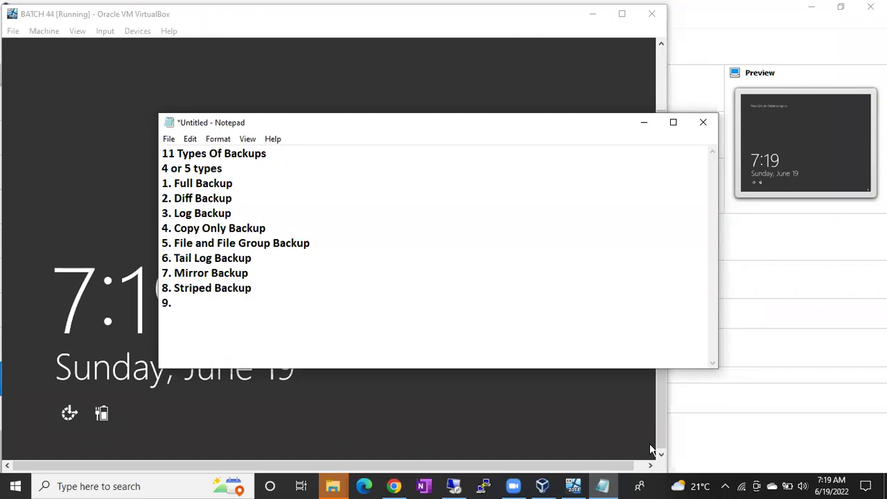
{"action": "type", "text": " Partial Backup"}
{"action": "key", "text": "Return"}
- Add "10. Partial Diff Backup" and, after a blank line, finish the list with "11. Cold Backups"
{"action": "type", "text": "10."}
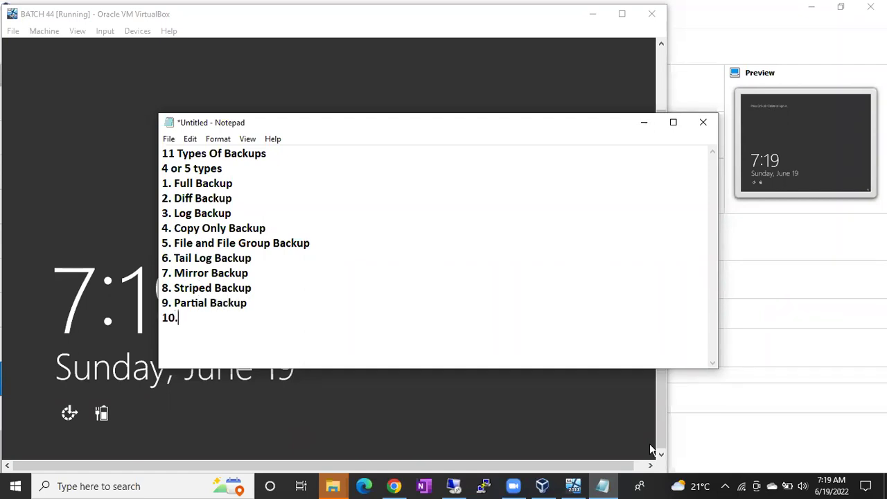
{"action": "type", "text": " Partial Diff Backup"}
{"action": "key", "text": "Return"}
{"action": "key", "text": "Return"}
{"action": "type", "text": "11. Co"}
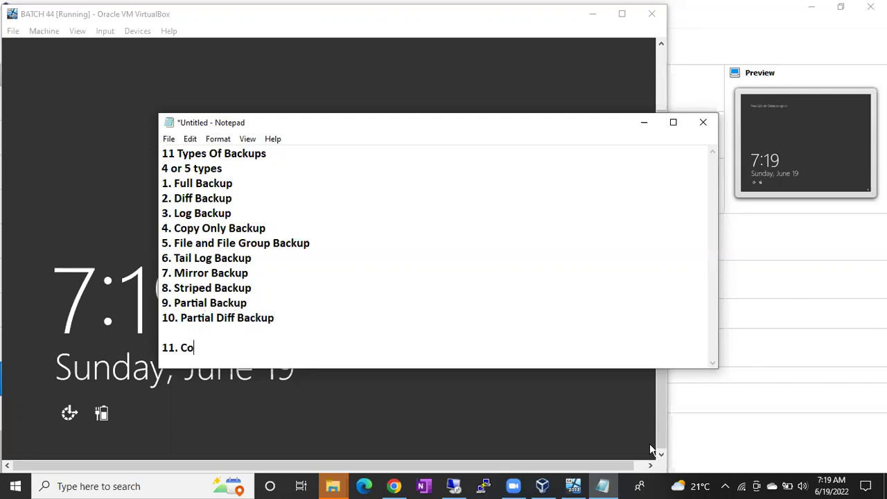
{"action": "type", "text": "ld Backups"}
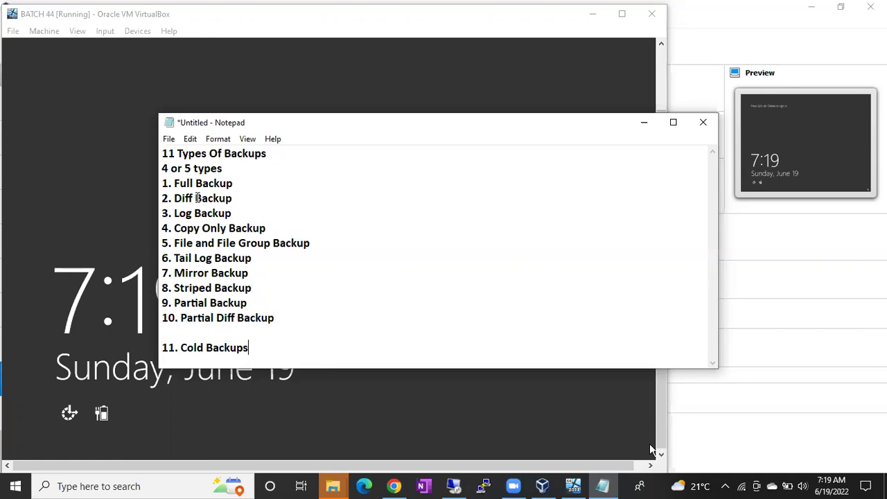
- Review the listed backup types, highlighting items 1 to 4, Tail Log Backup, items 7 to 10 and Cold Backups in turn
{"action": "left_click_drag", "start_coordinate": [252, 348], "coordinate": [157, 185]}
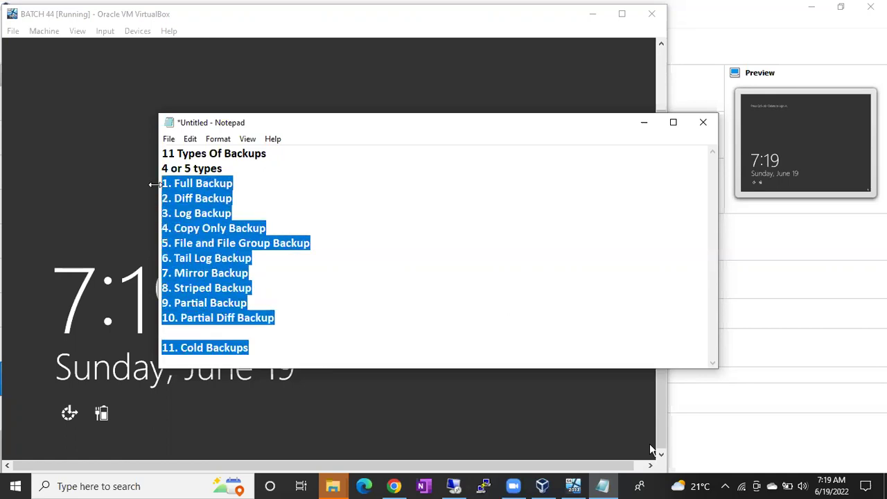
{"action": "left_click", "coordinate": [212, 198]}
{"action": "mouse_move", "coordinate": [168, 182]}
{"action": "left_mouse_down"}
{"action": "mouse_move", "coordinate": [243, 211]}
{"action": "mouse_move", "coordinate": [162, 228]}
{"action": "mouse_move", "coordinate": [165, 182]}
{"action": "left_mouse_up"}
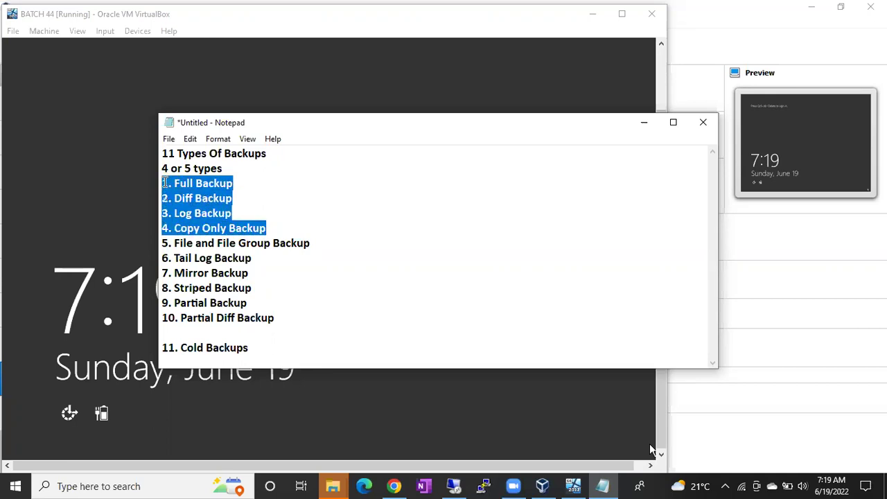
{"action": "left_click_drag", "start_coordinate": [168, 258], "coordinate": [256, 258]}
{"action": "left_click_drag", "start_coordinate": [174, 244], "coordinate": [310, 244]}
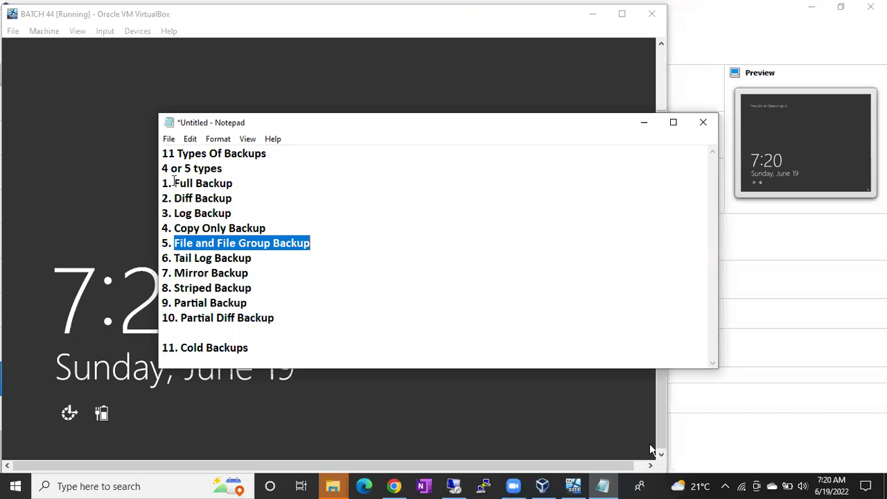
{"action": "left_click_drag", "start_coordinate": [283, 318], "coordinate": [165, 269]}
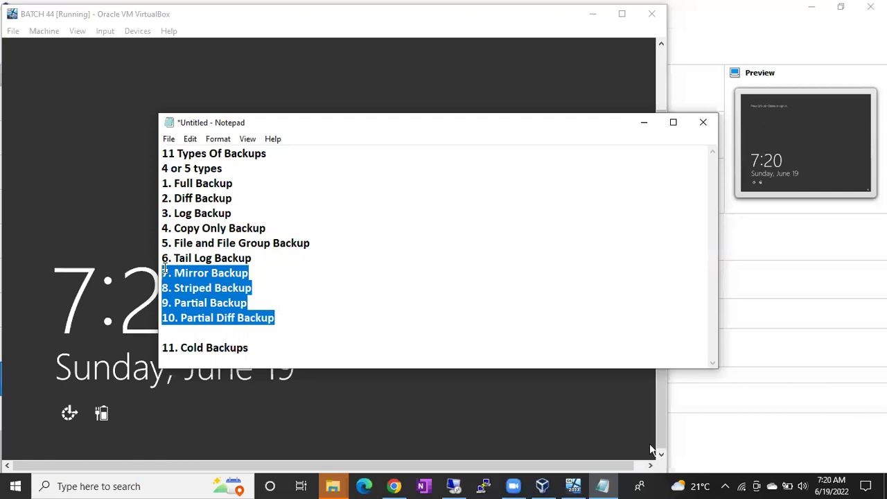
{"action": "left_click_drag", "start_coordinate": [261, 349], "coordinate": [162, 348]}
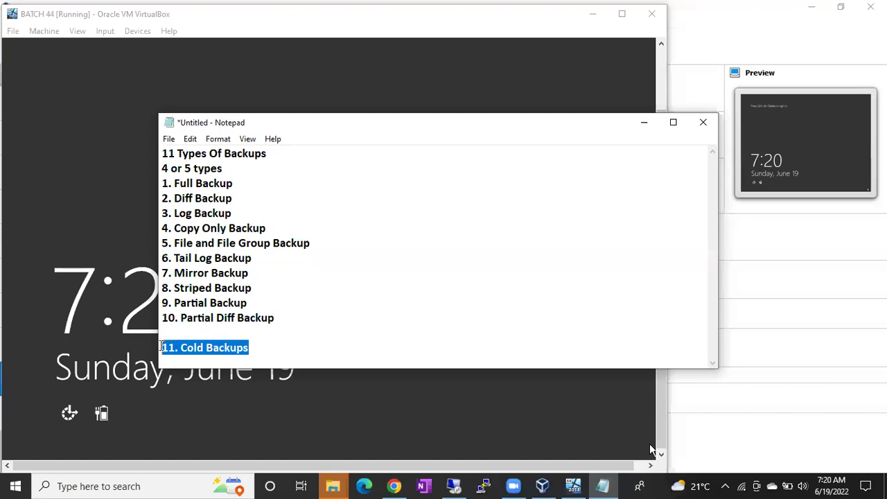
{"action": "left_click", "coordinate": [163, 183]}
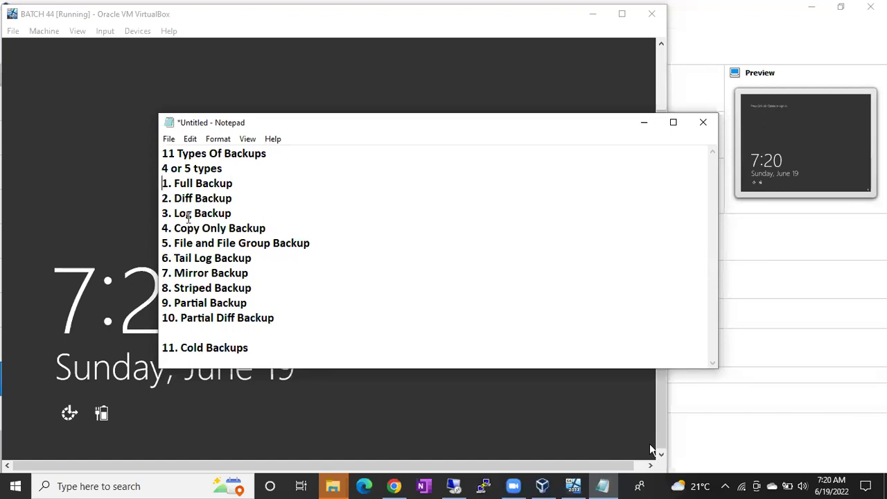
{"action": "left_click_drag", "start_coordinate": [187, 228], "coordinate": [284, 229]}
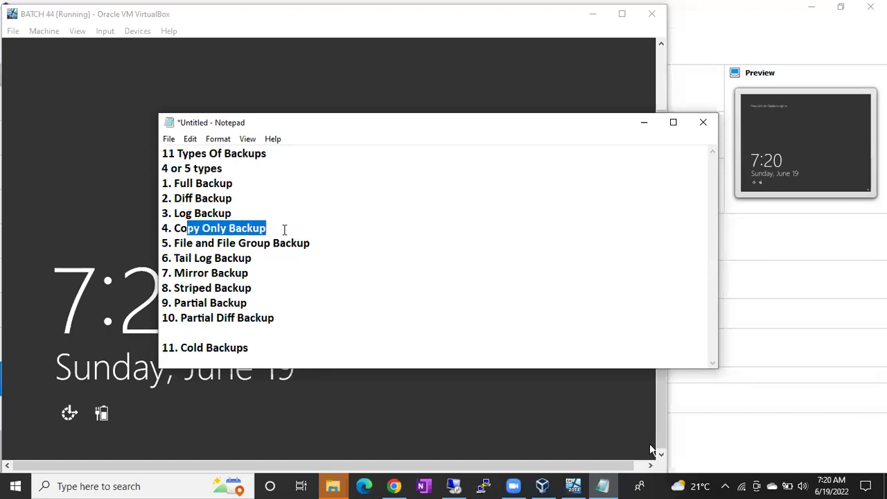
{"action": "left_click", "coordinate": [250, 258]}
{"action": "key", "text": "shift+Home"}
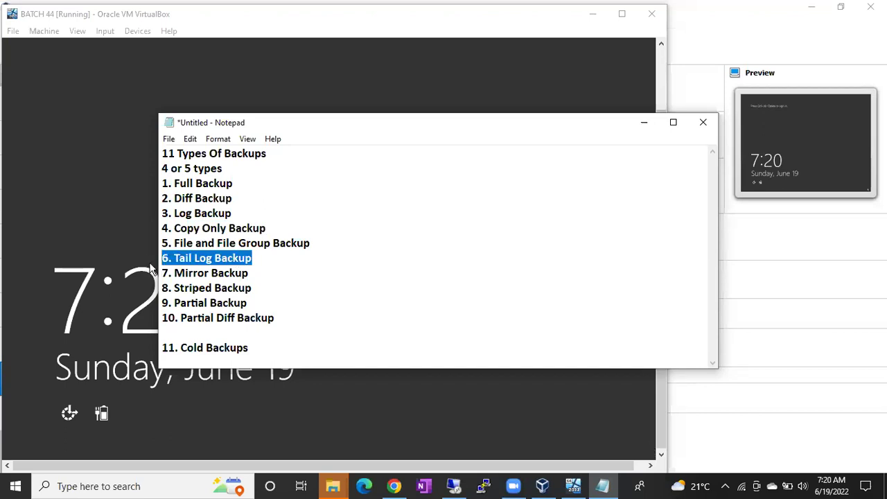
{"action": "left_click_drag", "start_coordinate": [249, 348], "coordinate": [169, 347]}
{"action": "left_click_drag", "start_coordinate": [276, 317], "coordinate": [163, 188]}
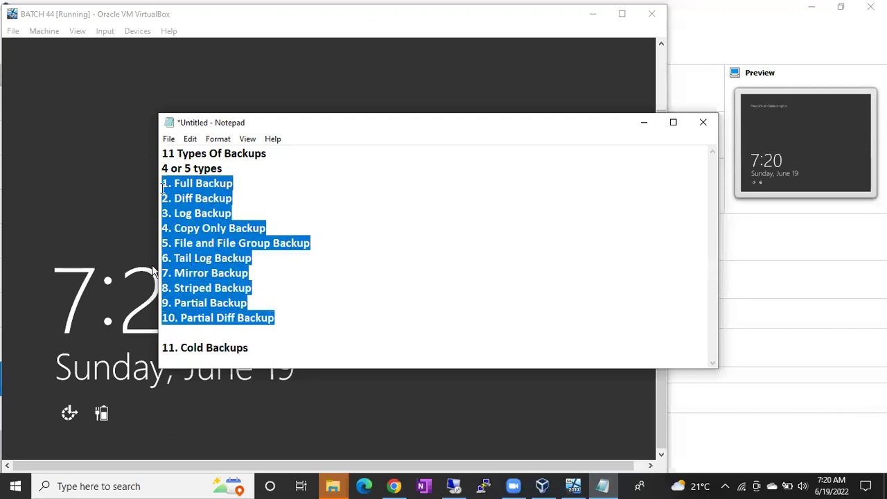
{"action": "left_click", "coordinate": [161, 183]}
{"action": "left_click_drag", "start_coordinate": [161, 183], "coordinate": [276, 317]}
{"action": "left_click_drag", "start_coordinate": [250, 348], "coordinate": [163, 349]}
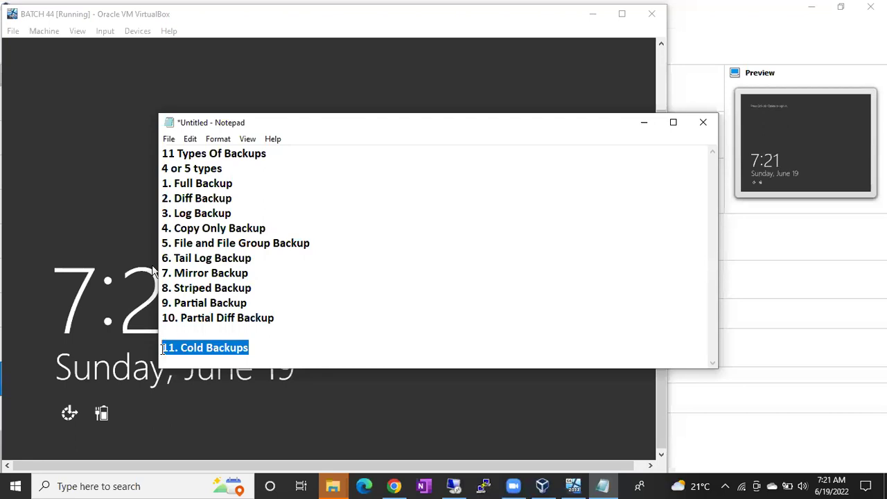
{"action": "left_click", "coordinate": [259, 348]}
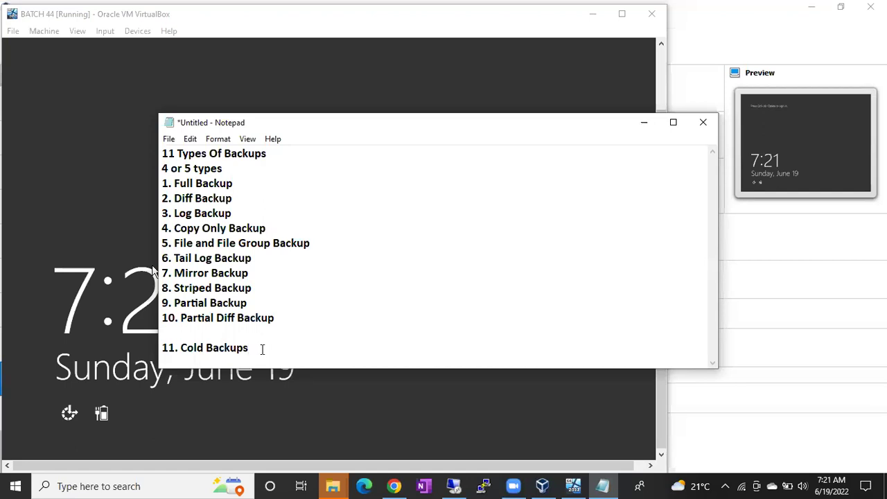
{"action": "left_click_drag", "start_coordinate": [262, 348], "coordinate": [152, 351]}
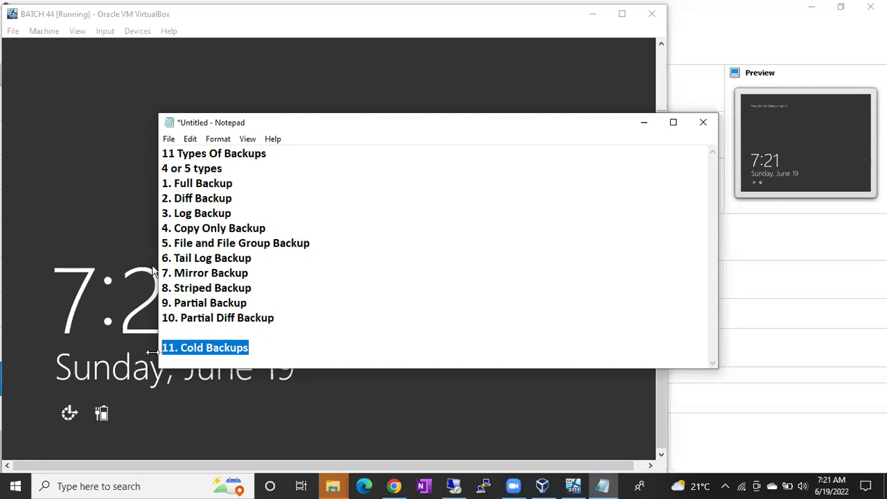
{"action": "left_click", "coordinate": [208, 244]}
{"action": "left_click_drag", "start_coordinate": [173, 183], "coordinate": [267, 226]}
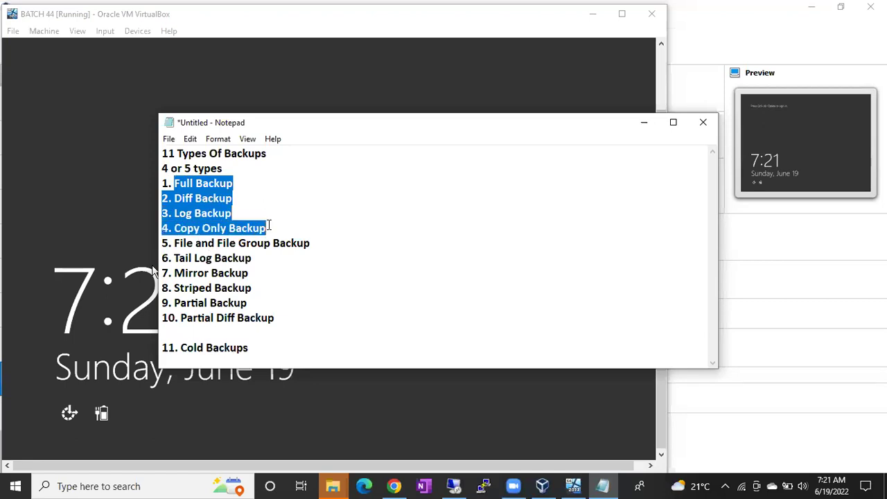
{"action": "left_click", "coordinate": [270, 263]}
{"action": "key", "text": "shift+Home"}
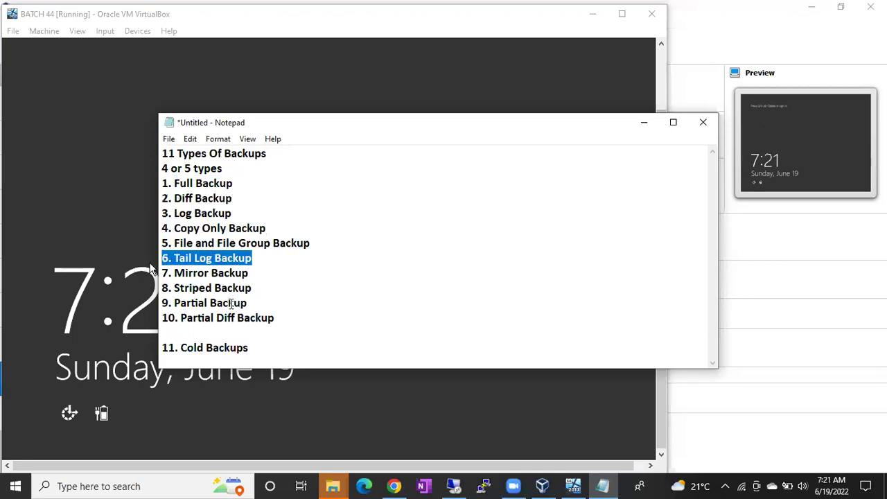
{"action": "left_click_drag", "start_coordinate": [169, 183], "coordinate": [249, 198]}
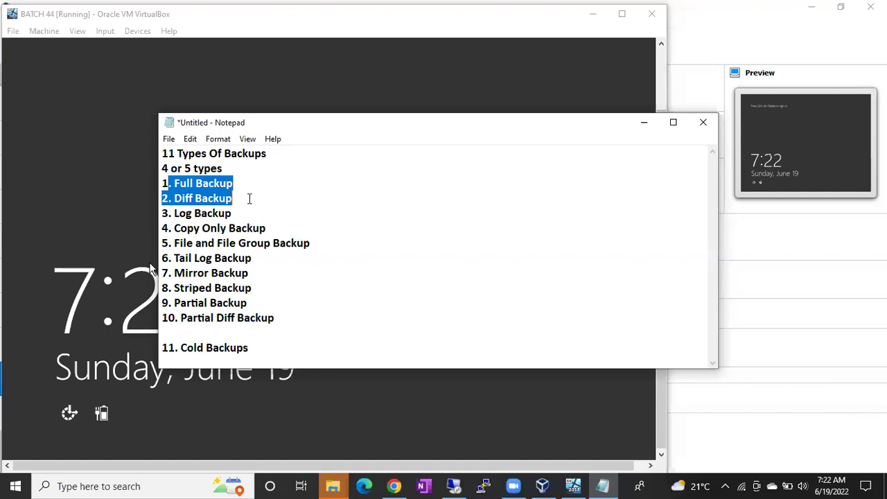
{"action": "left_click", "coordinate": [250, 199]}
{"action": "left_click_drag", "start_coordinate": [162, 199], "coordinate": [275, 318]}
{"action": "left_click_drag", "start_coordinate": [234, 182], "coordinate": [165, 185]}
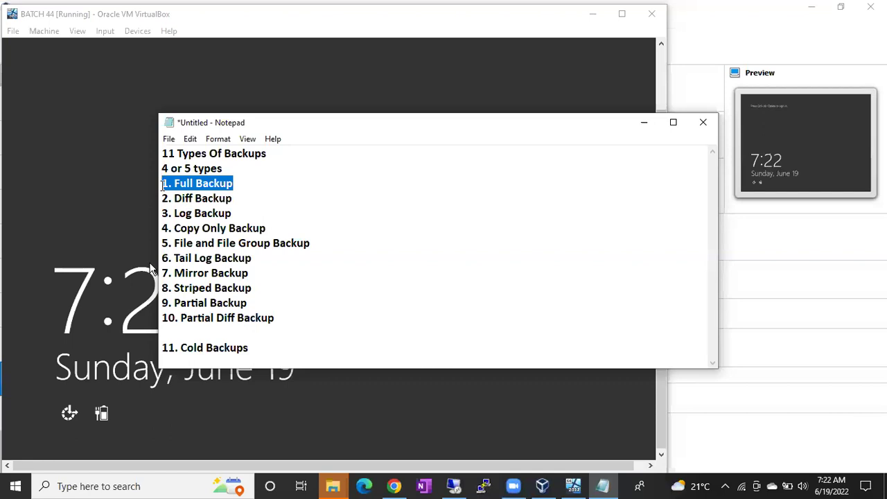
{"action": "left_click_drag", "start_coordinate": [168, 199], "coordinate": [255, 289]}
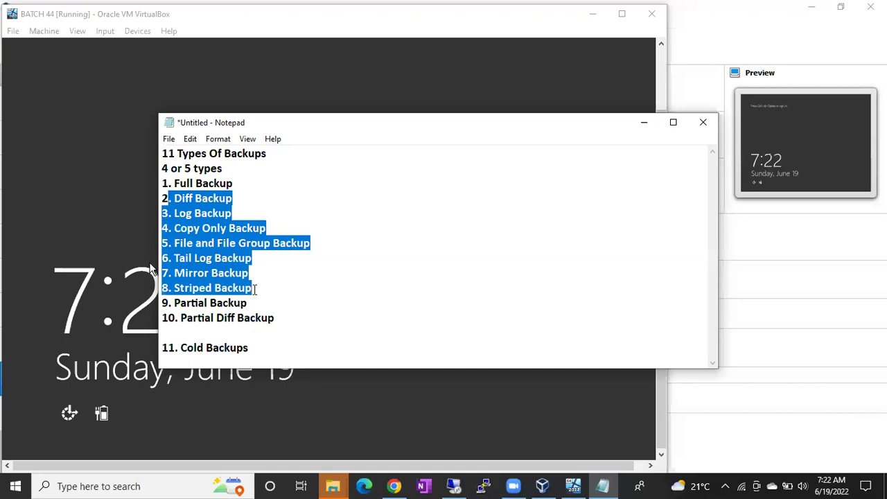
- Append "- Weekly Once (Saturdays or Sundays night time)" to the Full Backup line
{"action": "left_click_drag", "start_coordinate": [235, 183], "coordinate": [165, 181]}
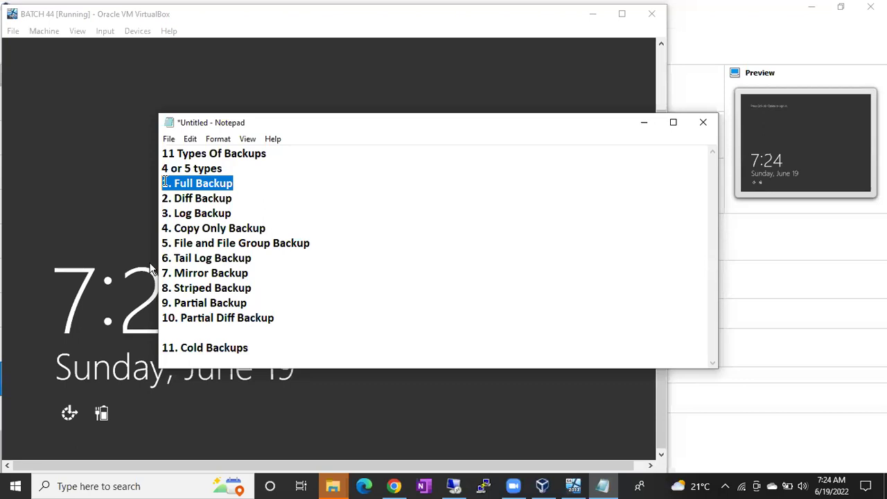
{"action": "left_click", "coordinate": [242, 182]}
{"action": "type", "text": "- Weely"}
{"action": "key", "text": "BackSpace"}
{"action": "key", "text": "BackSpace"}
{"action": "type", "text": "kly Once "}
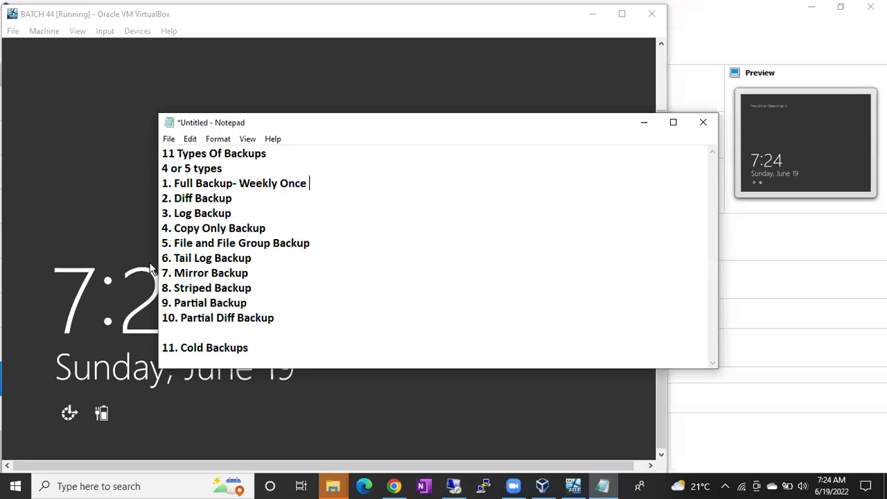
{"action": "type", "text": "(Saturdays or Sunda"}
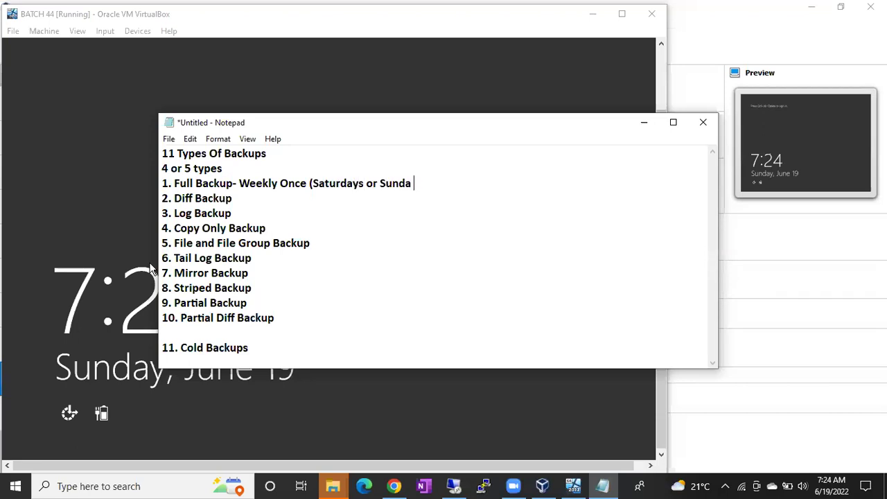
{"action": "type", "text": "ys night time)"}
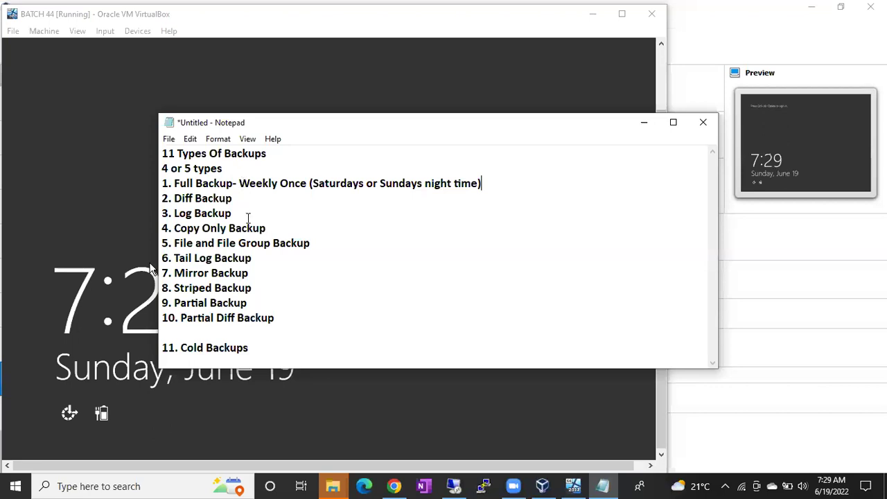
- Switch to SQL Server Management Studio in the remote session and expand the server's Databases folder
{"action": "left_click", "coordinate": [454, 485]}
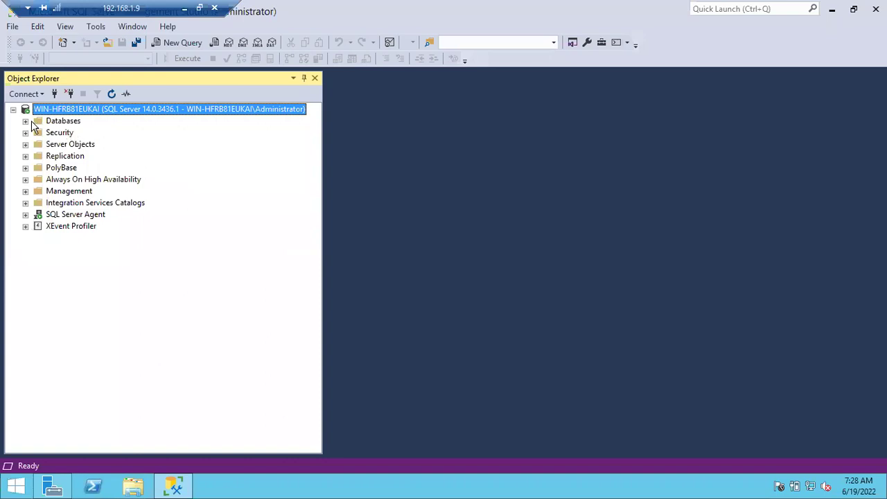
{"action": "right_click", "coordinate": [52, 122]}
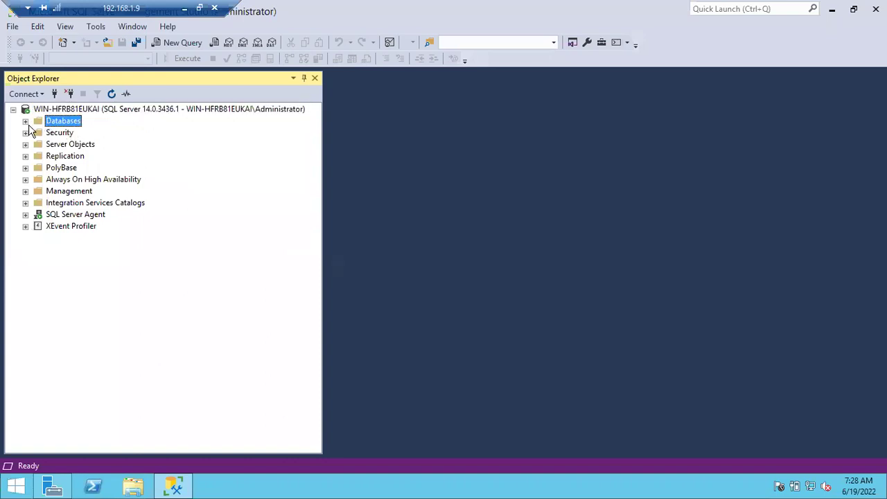
{"action": "left_click", "coordinate": [28, 125]}
{"action": "left_click", "coordinate": [26, 122]}
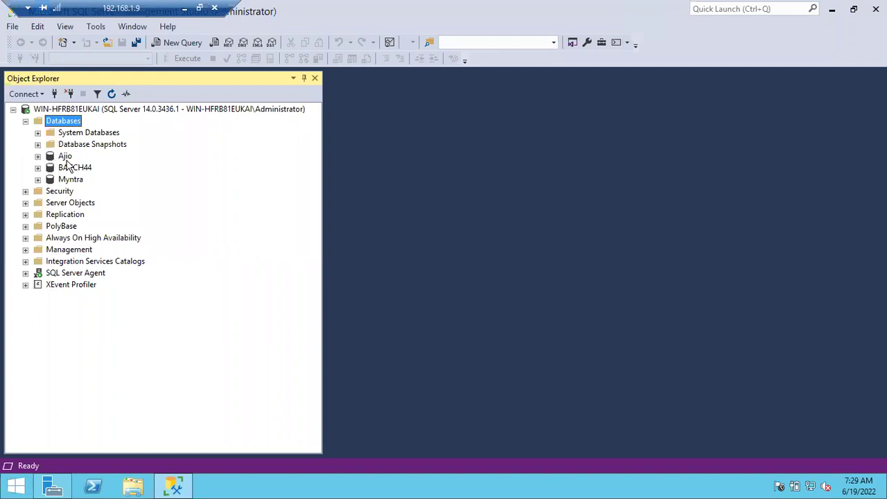
- Open the Back Up Database task for the Ajio database and choose Full as the backup type
{"action": "left_click", "coordinate": [67, 158]}
{"action": "right_click", "coordinate": [67, 160]}
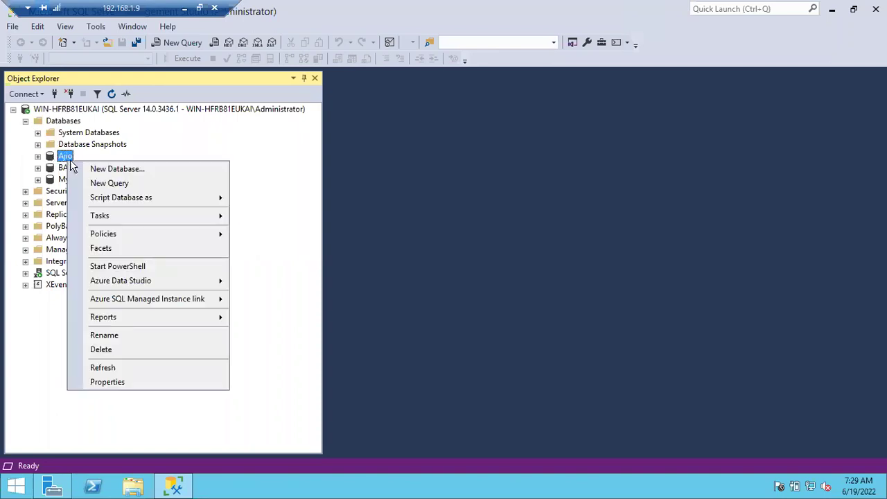
{"action": "mouse_move", "coordinate": [115, 216]}
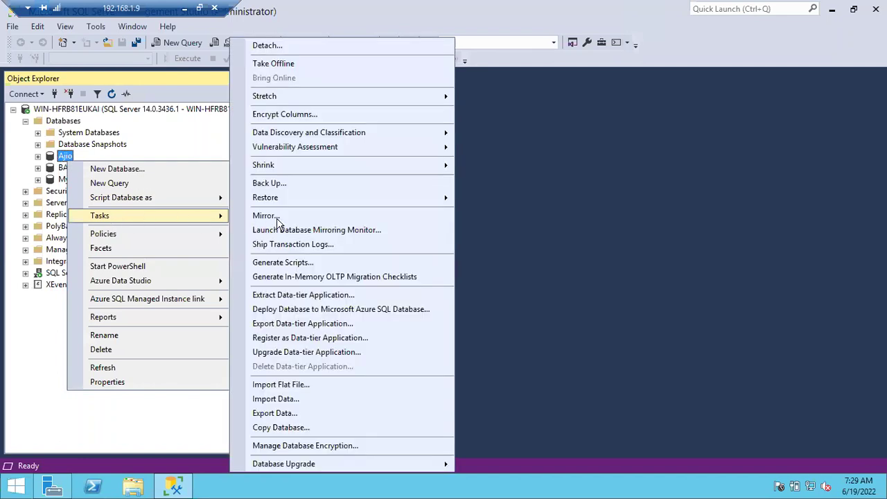
{"action": "left_click", "coordinate": [293, 183]}
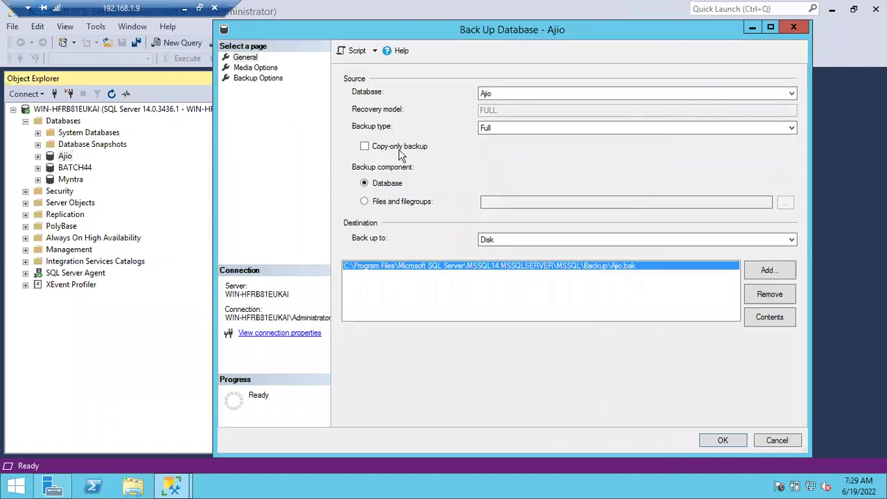
{"action": "left_click", "coordinate": [501, 134]}
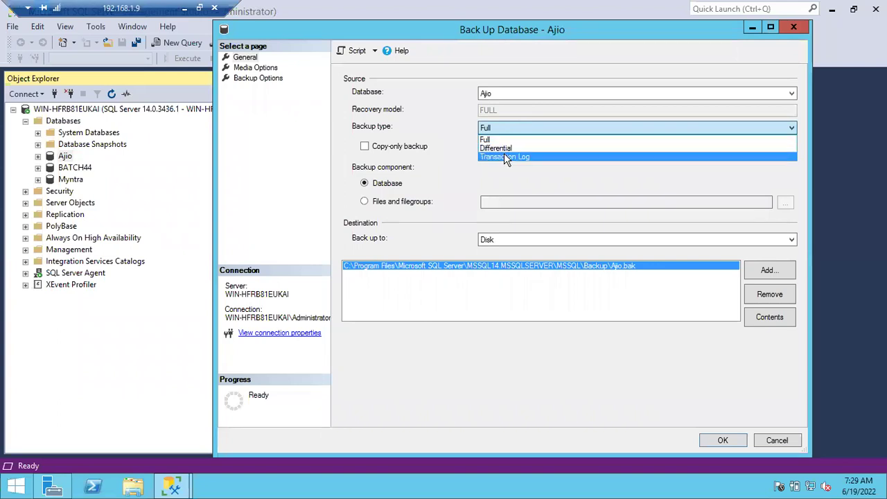
{"action": "left_click", "coordinate": [504, 138]}
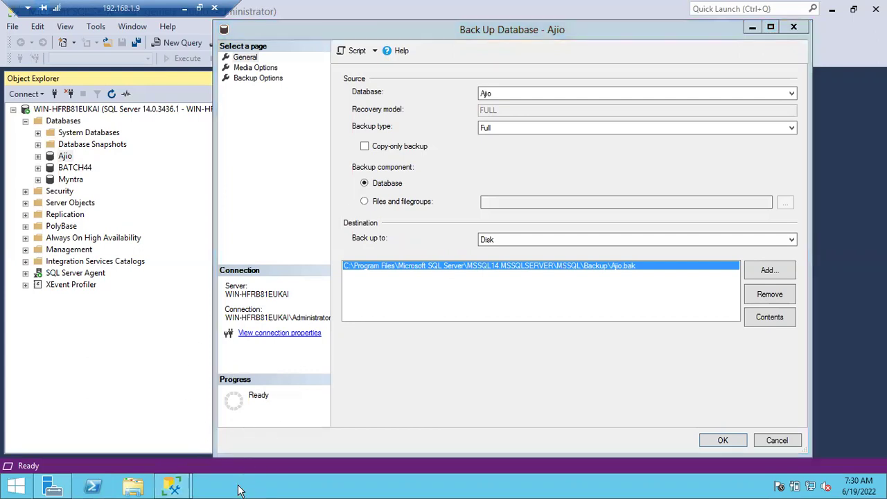
- Open File Explorer and browse to C:\Program Files\Microsoft SQL Server
{"action": "left_click", "coordinate": [137, 485]}
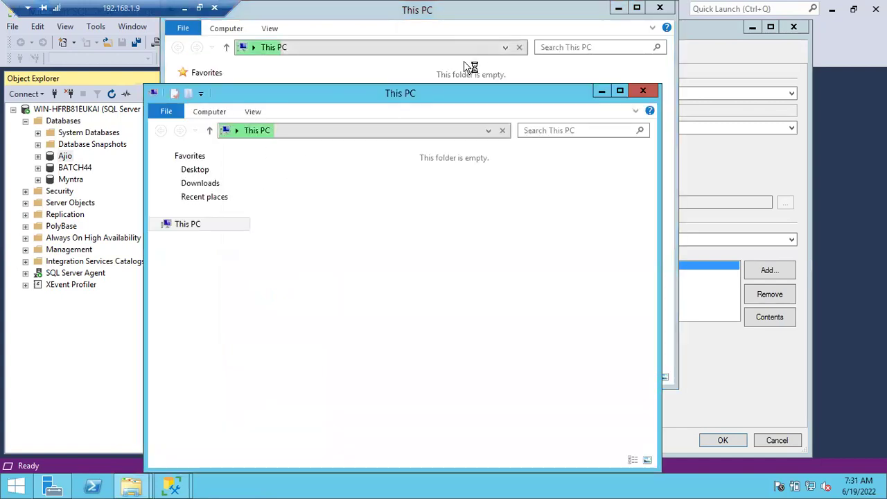
{"action": "left_click", "coordinate": [635, 89]}
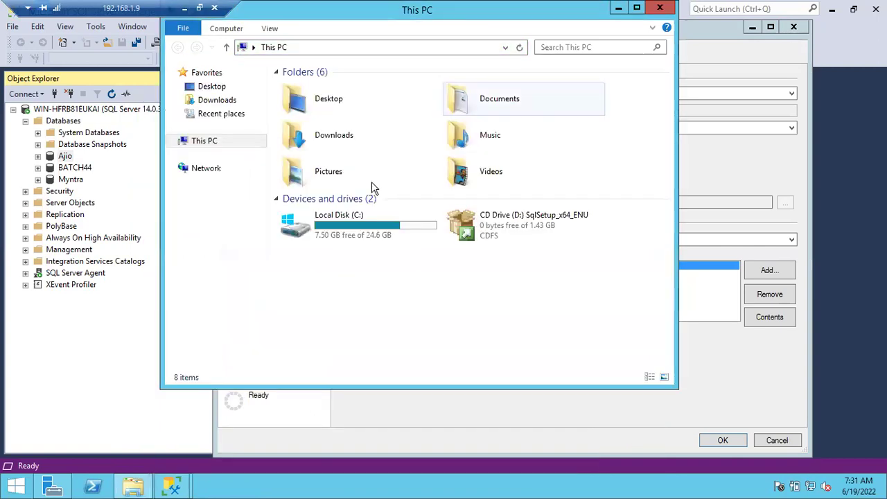
{"action": "left_click", "coordinate": [341, 236]}
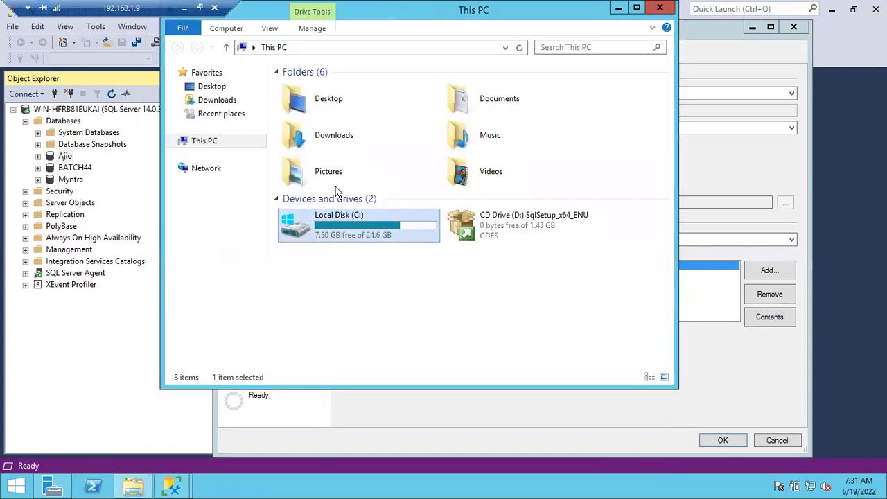
{"action": "double_click", "coordinate": [346, 216]}
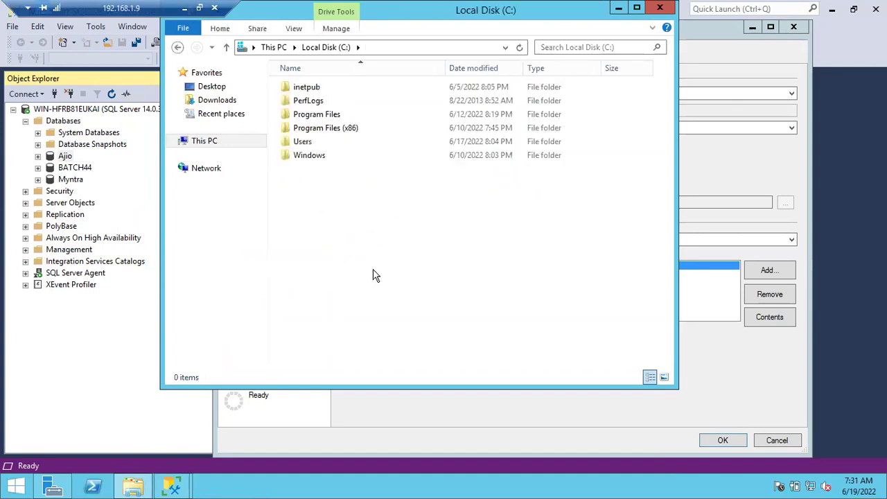
{"action": "left_click", "coordinate": [303, 118]}
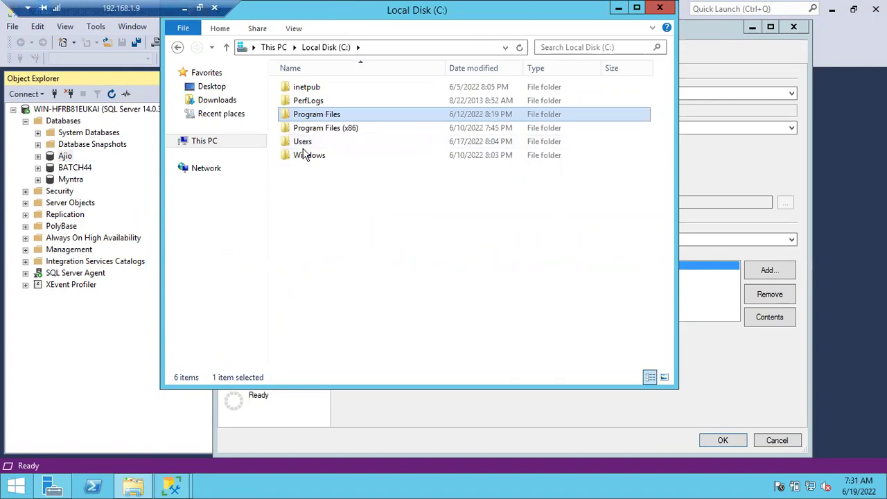
{"action": "double_click", "coordinate": [323, 119]}
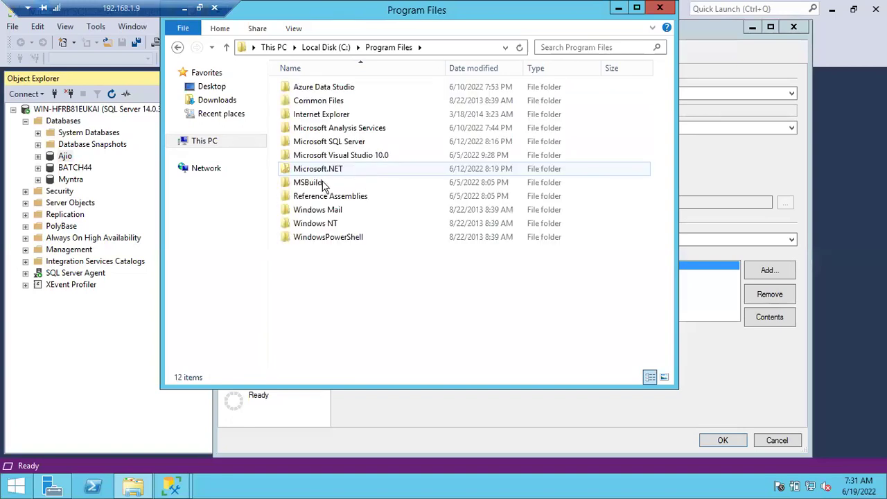
{"action": "left_click", "coordinate": [320, 146]}
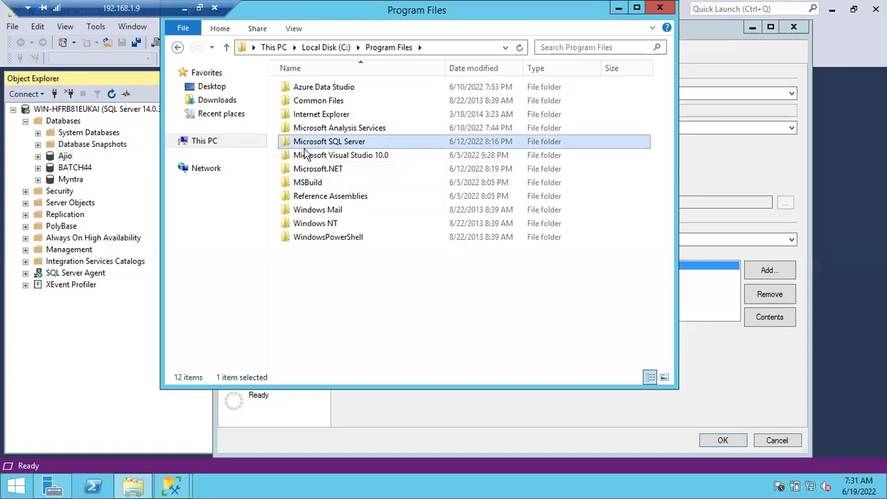
{"action": "left_click", "coordinate": [249, 485]}
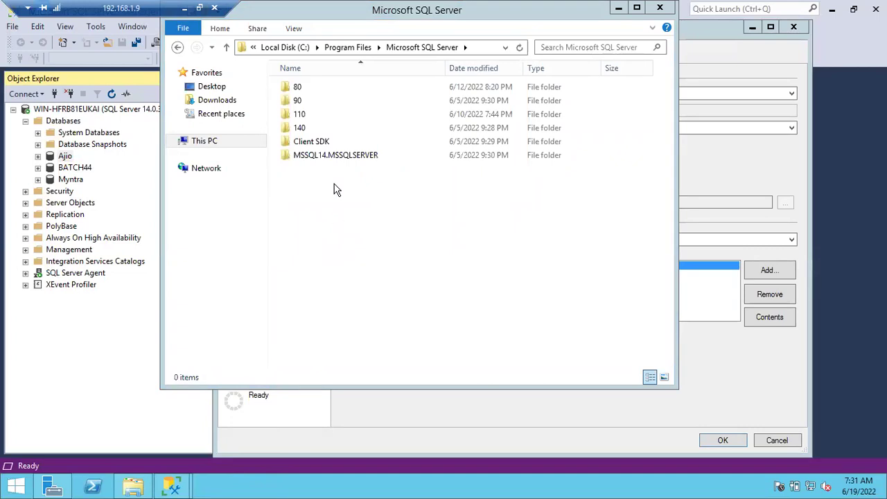
- Browse to the MSSQL14.MSSQLSERVER\MSSQL\Backup folder, show its full path, and minimize File Explorer
{"action": "left_click", "coordinate": [318, 156]}
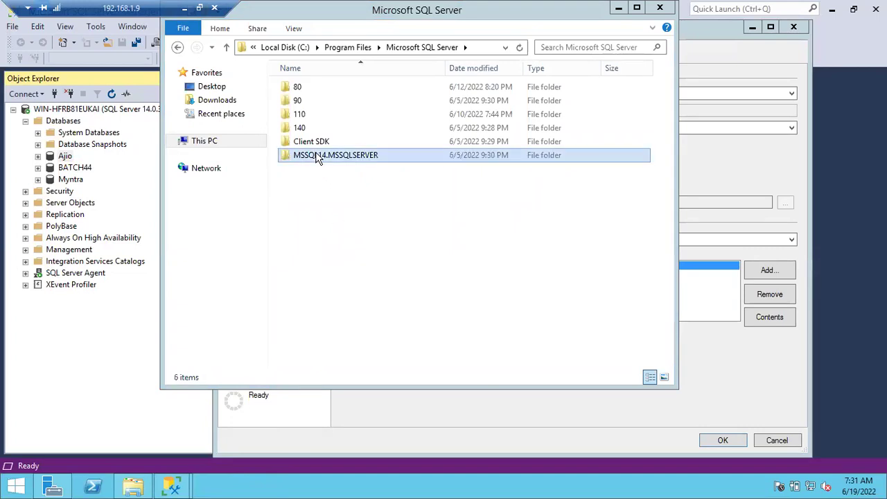
{"action": "double_click", "coordinate": [367, 156]}
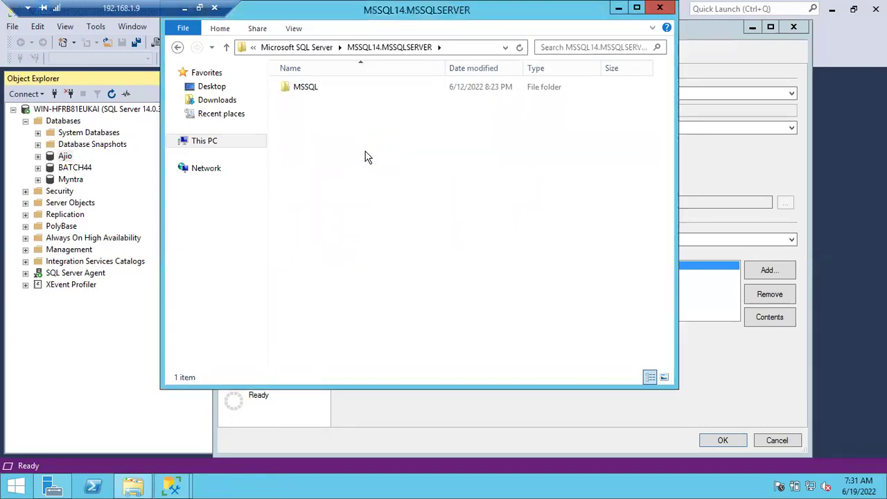
{"action": "left_click", "coordinate": [312, 88]}
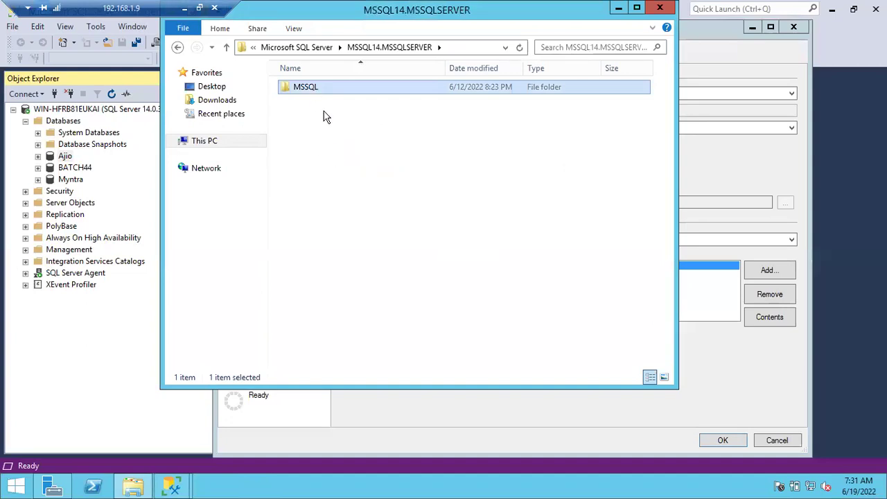
{"action": "key", "text": "Return"}
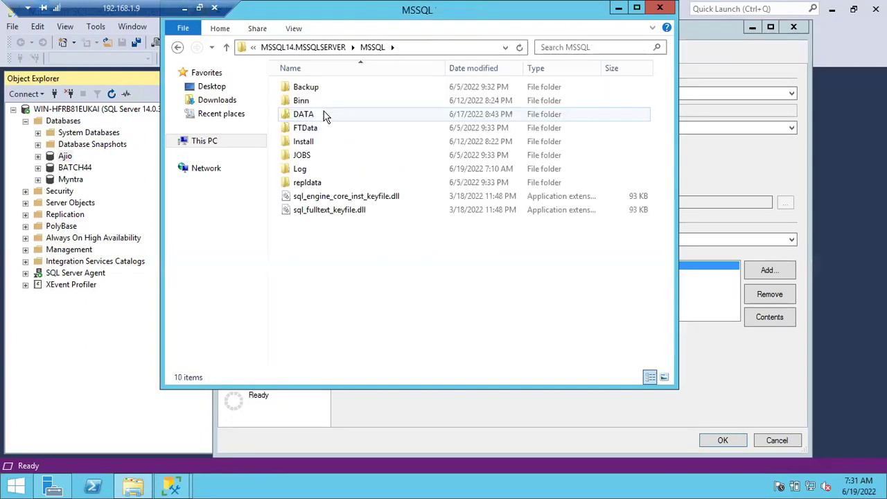
{"action": "left_click", "coordinate": [302, 118]}
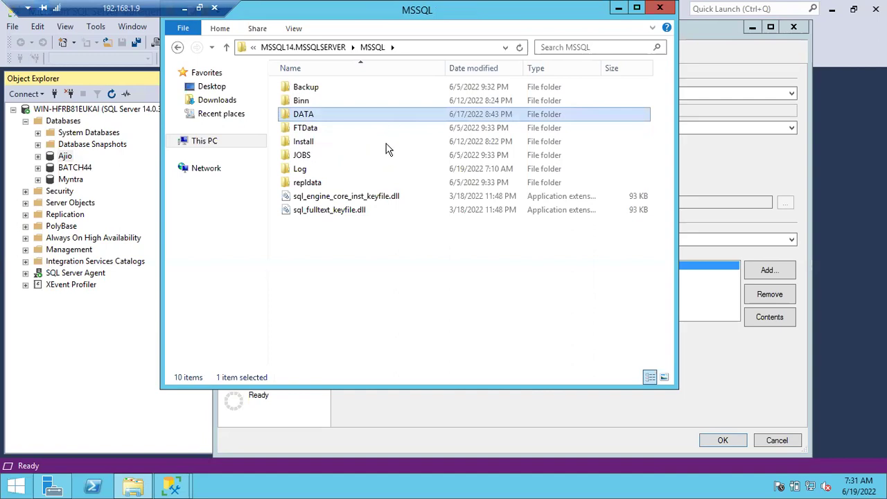
{"action": "key", "text": "F2"}
{"action": "key", "text": "End"}
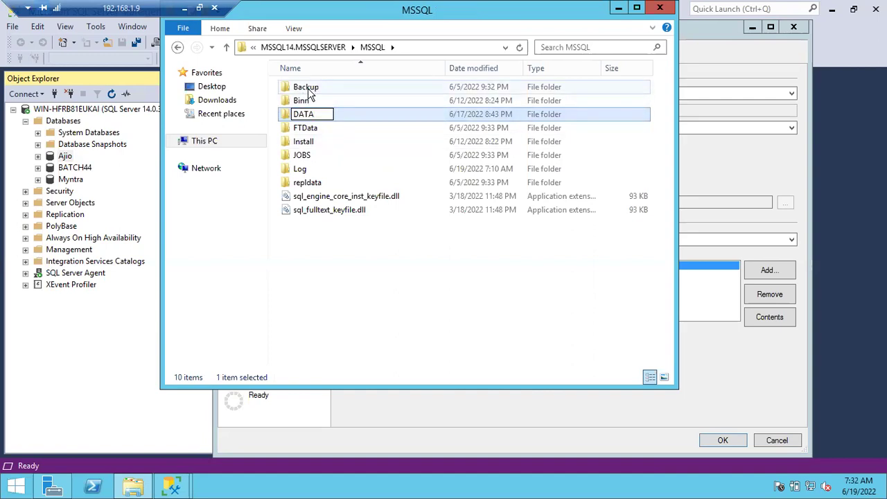
{"action": "left_click", "coordinate": [313, 93]}
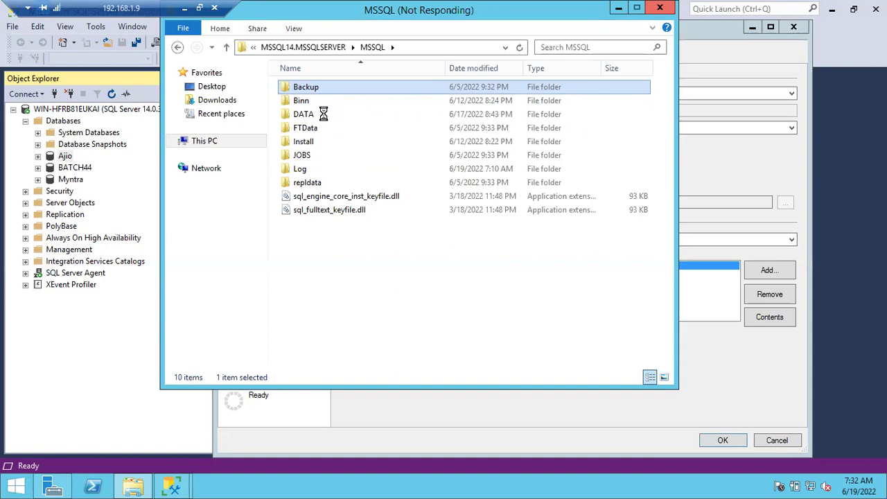
{"action": "double_click", "coordinate": [336, 88]}
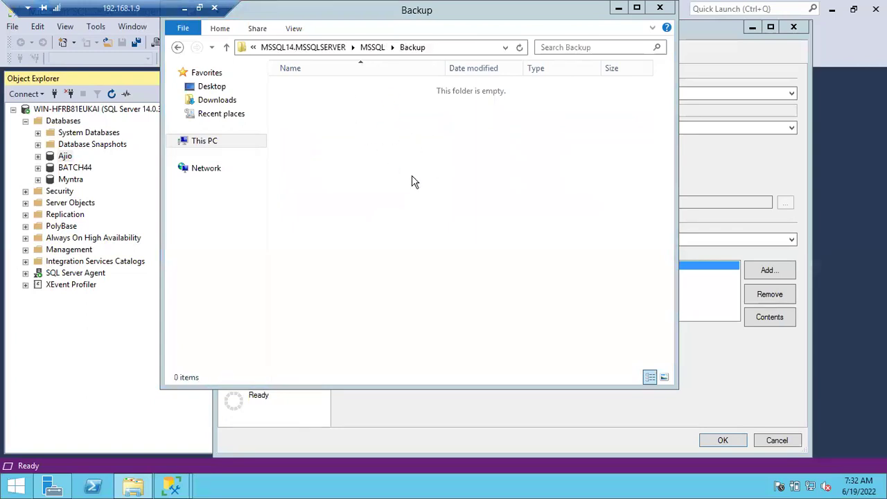
{"action": "left_click", "coordinate": [459, 49]}
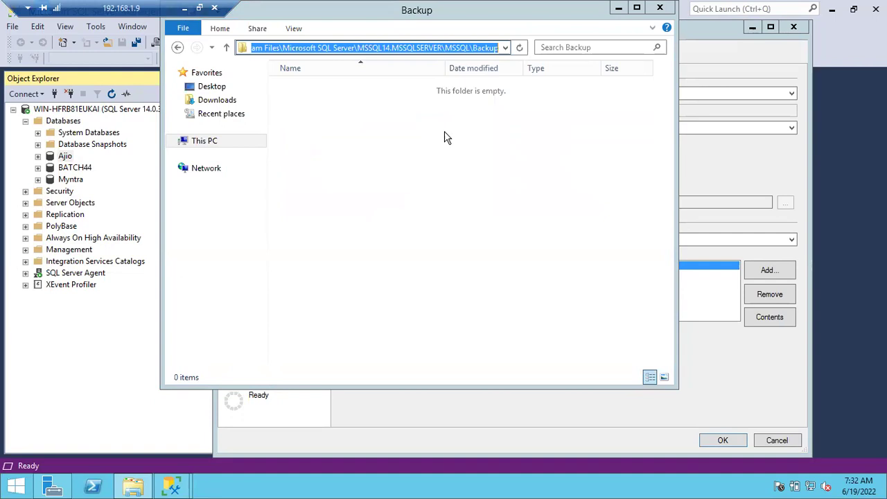
{"action": "left_click", "coordinate": [619, 9]}
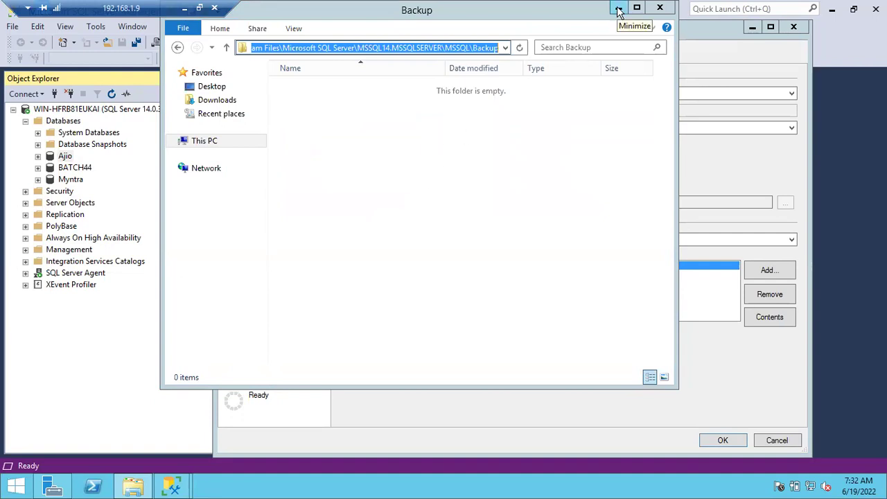
- Remove the default Ajio.bak destination and start adding a new disk destination by browsing for its file location
{"action": "left_click", "coordinate": [751, 297]}
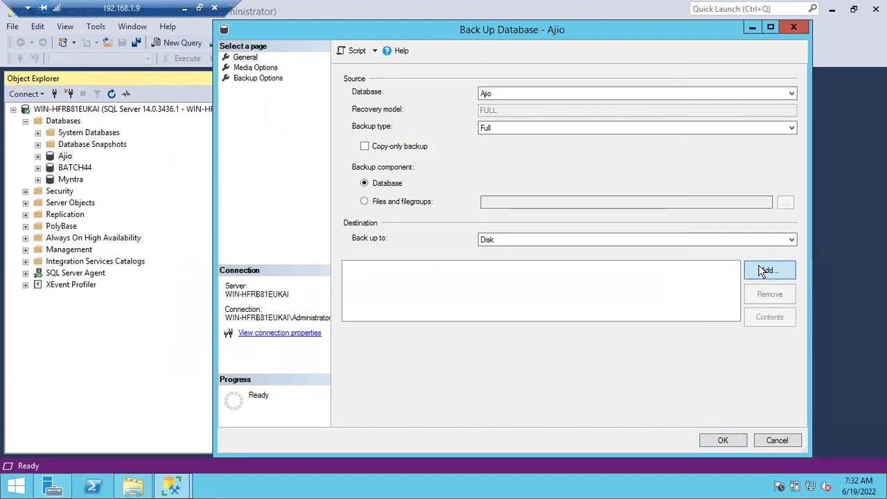
{"action": "left_click", "coordinate": [762, 270]}
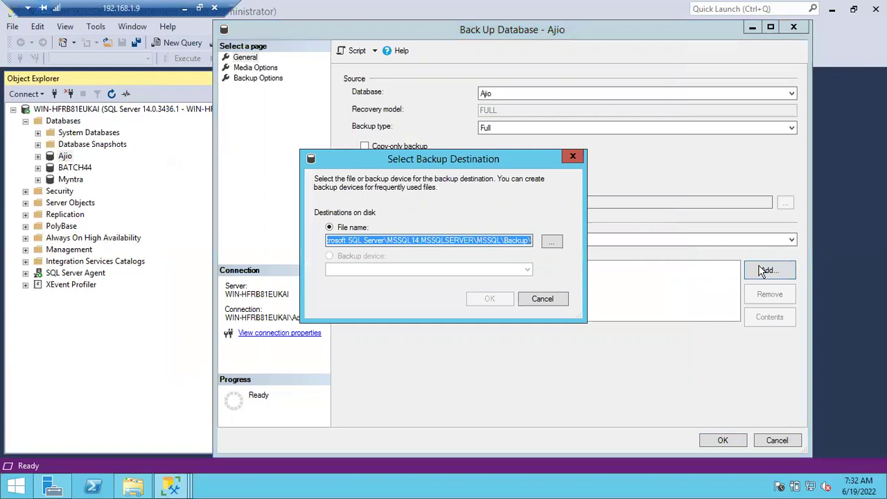
{"action": "left_click", "coordinate": [554, 243]}
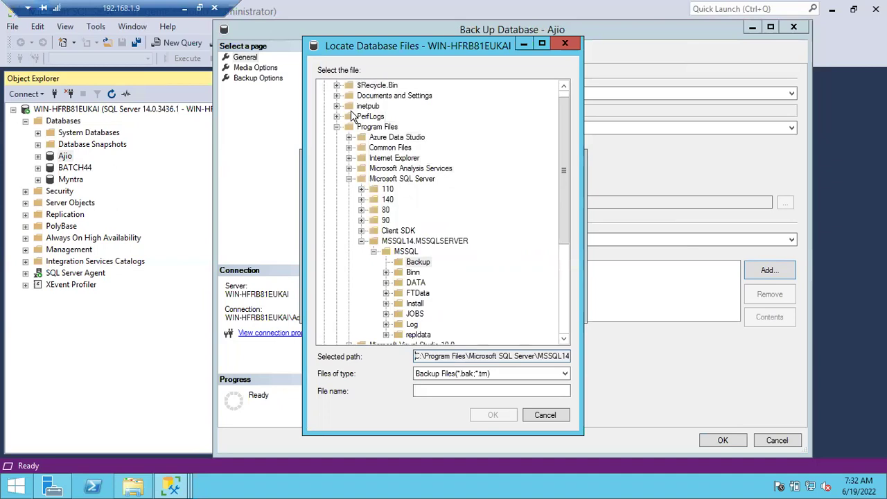
- Select the folder C:\Program Files\Microsoft SQL Server\MSSQL14.MSSQLSERVER\MSSQL\Backup as the backup file's location
{"action": "left_click", "coordinate": [336, 128]}
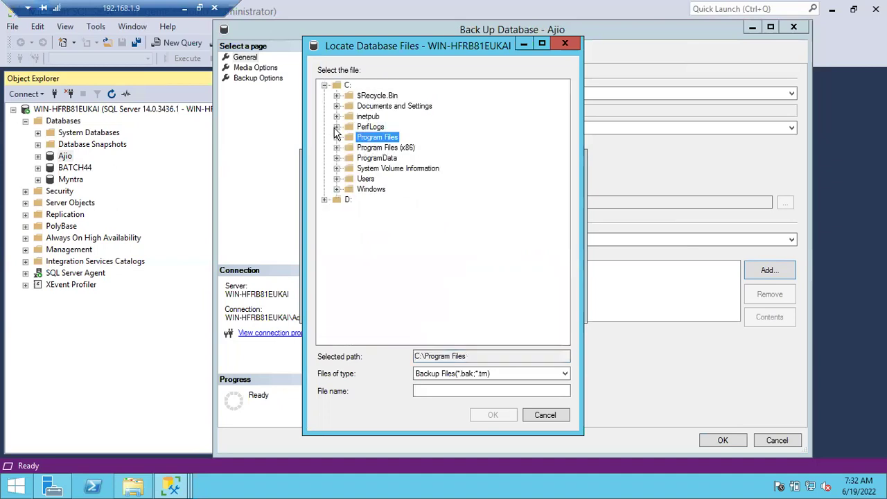
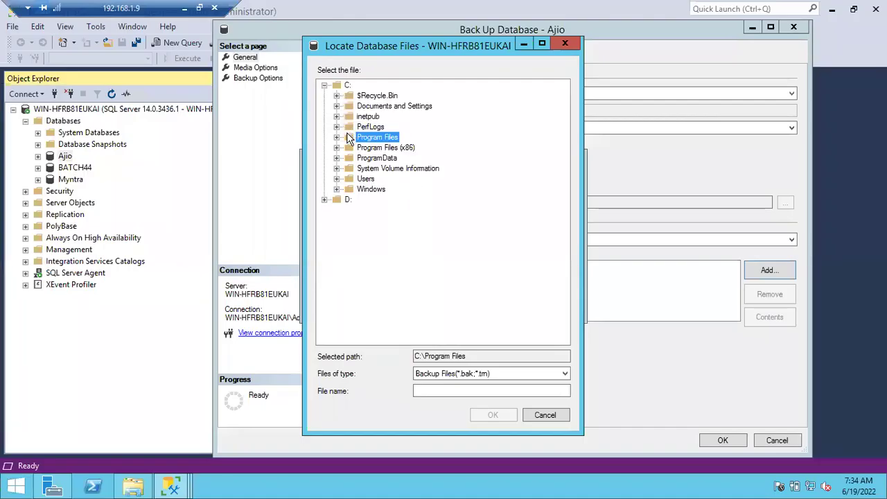
{"action": "left_click", "coordinate": [337, 137]}
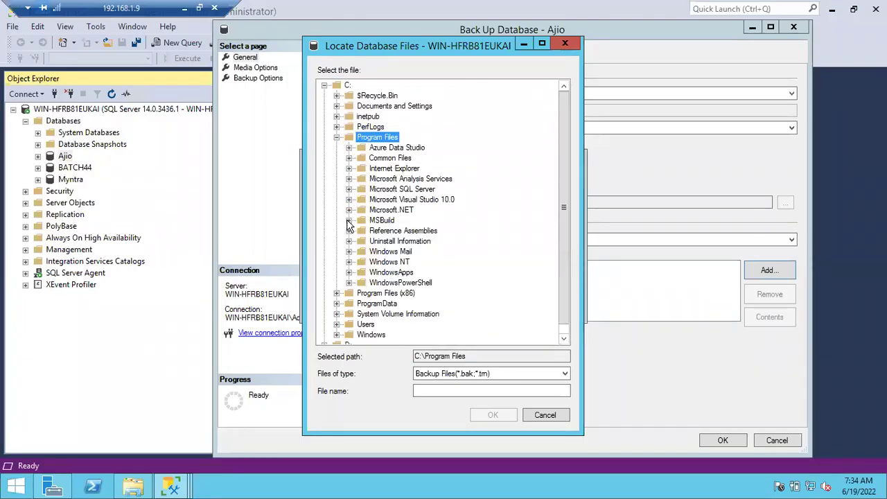
{"action": "left_click", "coordinate": [349, 189]}
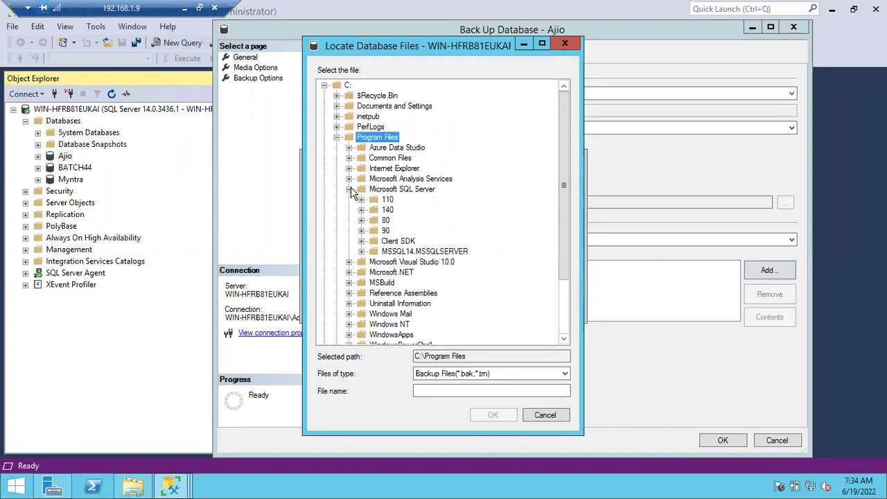
{"action": "left_click", "coordinate": [361, 251]}
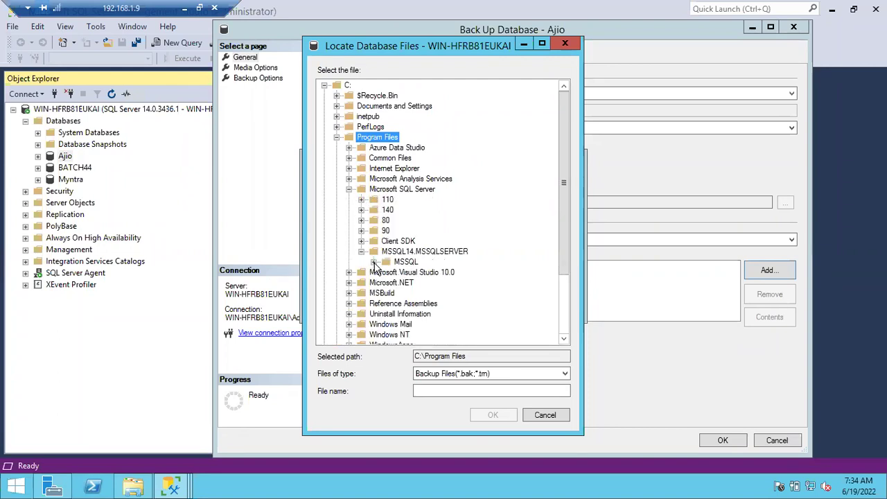
{"action": "left_click", "coordinate": [373, 261]}
{"action": "left_click", "coordinate": [415, 264]}
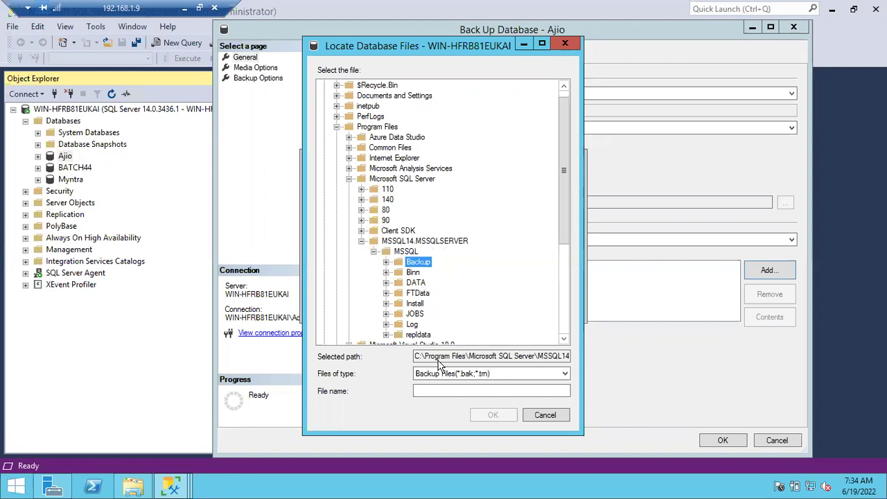
- Name the backup file Ajio_Full_19062022.bak and accept the file location
{"action": "left_click", "coordinate": [445, 390]}
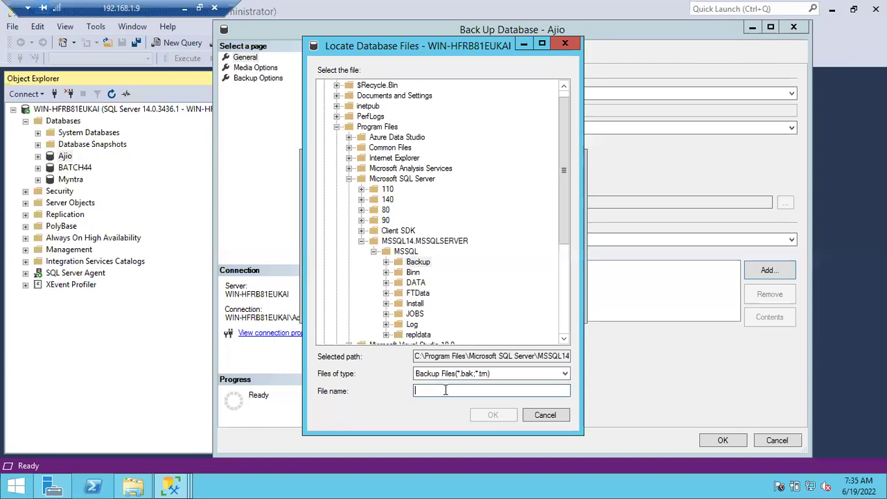
{"action": "type", "text": "Ajio"}
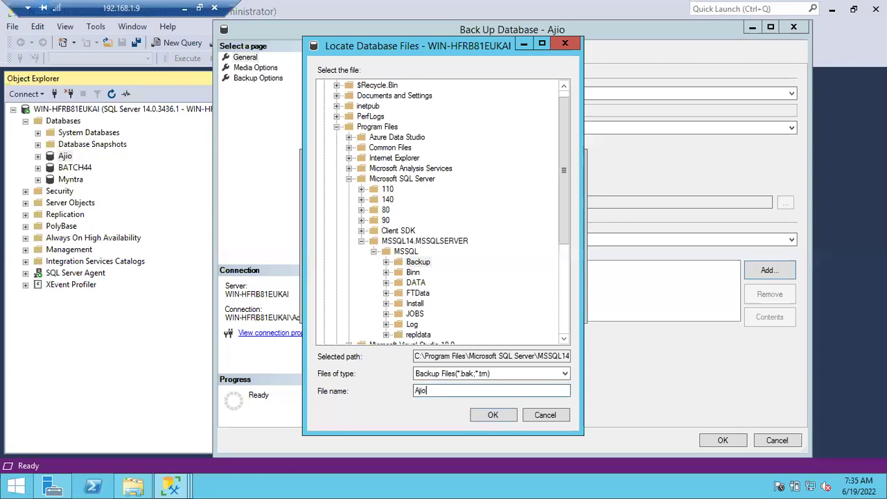
{"action": "type", "text": "_Full_"}
{"action": "type", "text": "10"}
{"action": "key", "text": "BackSpace"}
{"action": "type", "text": "9062022.bak"}
{"action": "left_click", "coordinate": [493, 414]}
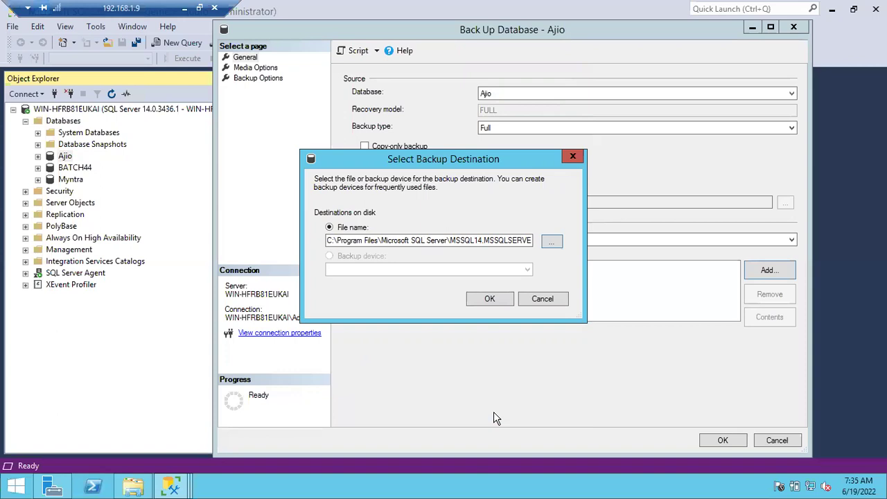
- Check the end of the destination path, including the file name Ajio_Full_19062022.bak, and accept it as the disk backup destination
{"action": "left_click_drag", "start_coordinate": [505, 240], "coordinate": [510, 240]}
{"action": "left_click_drag", "start_coordinate": [573, 236], "coordinate": [582, 235]}
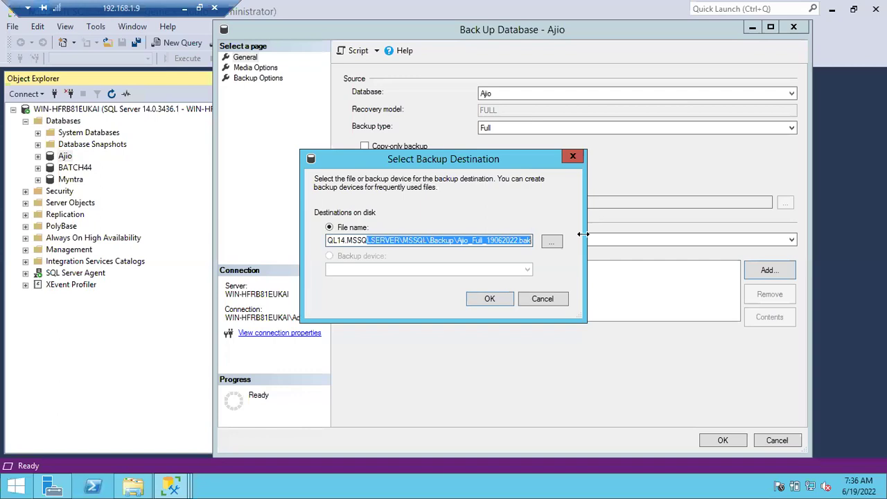
{"action": "left_click", "coordinate": [466, 238]}
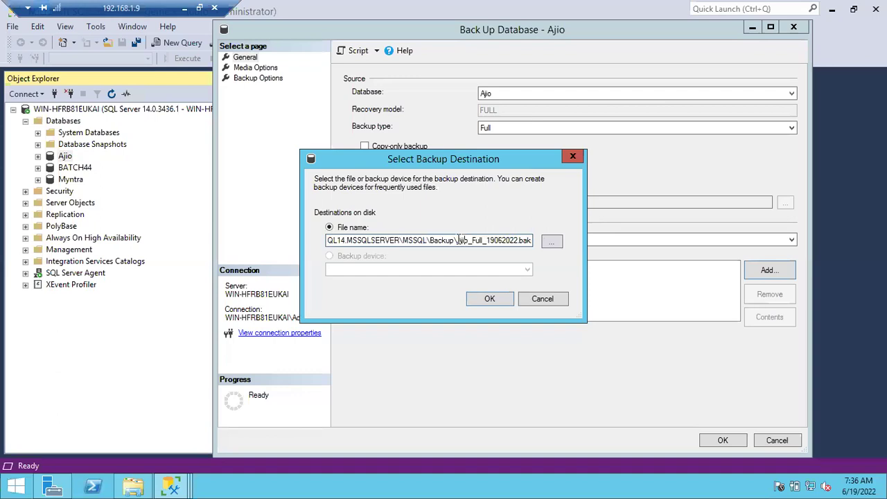
{"action": "left_click_drag", "start_coordinate": [458, 240], "coordinate": [538, 239]}
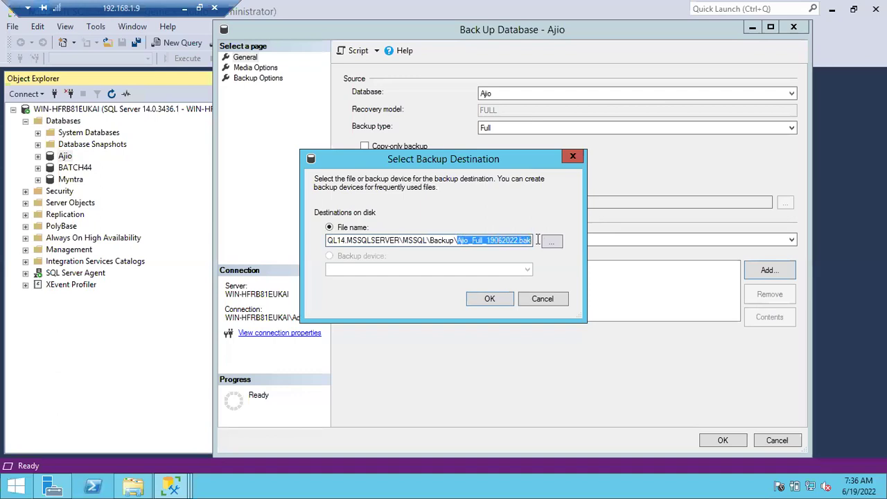
{"action": "left_click", "coordinate": [514, 240]}
{"action": "double_click", "coordinate": [515, 240]}
{"action": "left_click", "coordinate": [491, 299]}
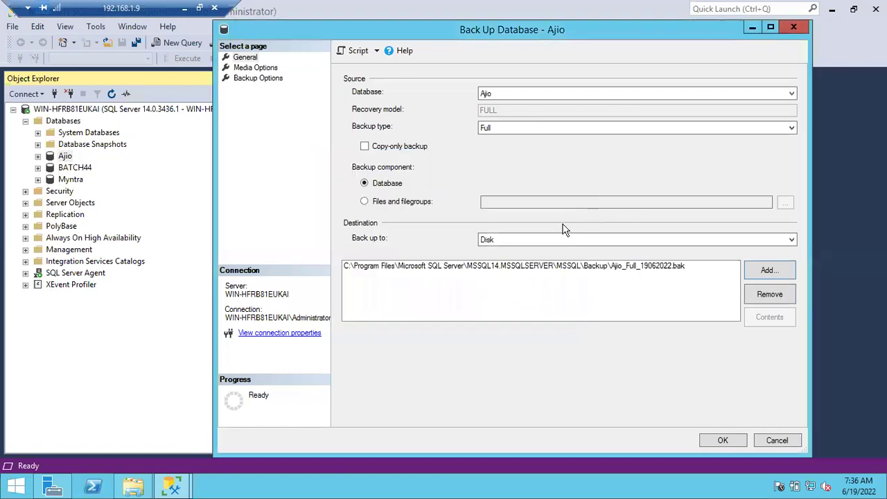
- View the media options and check the Backup folder in File Explorer for existing files against the selected Ajio_Full_19062022.bak destination
{"action": "left_click", "coordinate": [268, 69]}
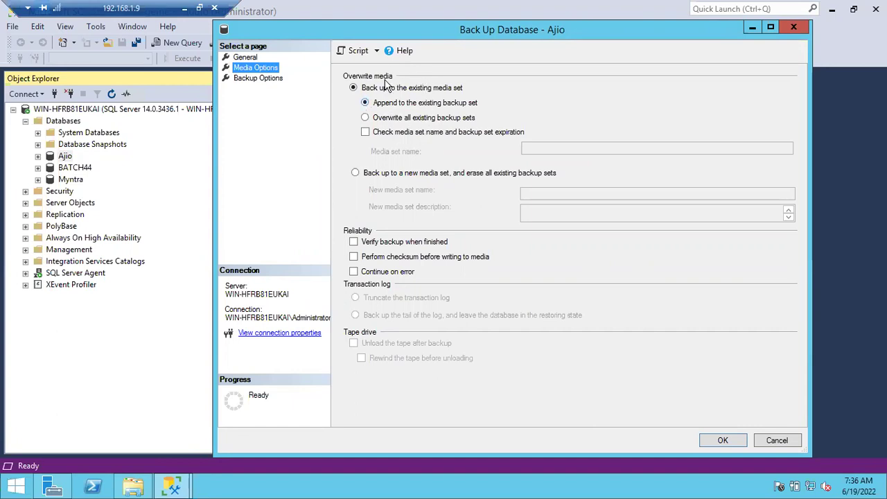
{"action": "left_click", "coordinate": [244, 57]}
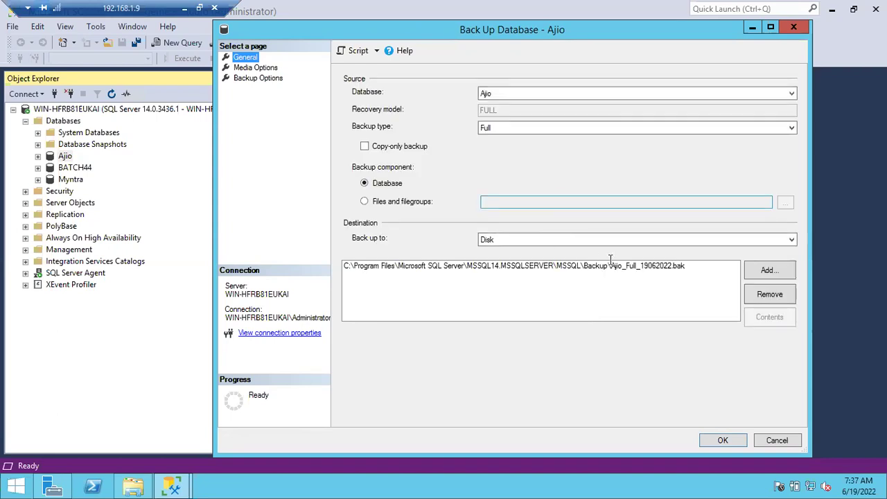
{"action": "left_click", "coordinate": [612, 270]}
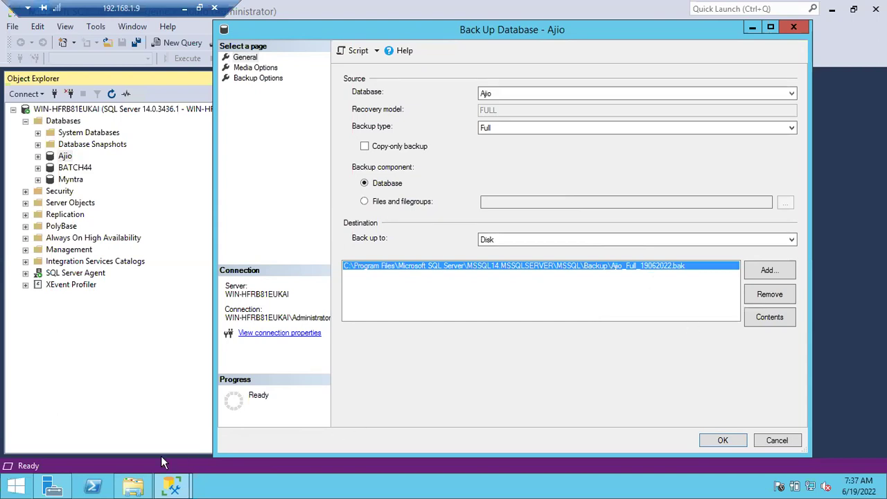
{"action": "left_click", "coordinate": [137, 489]}
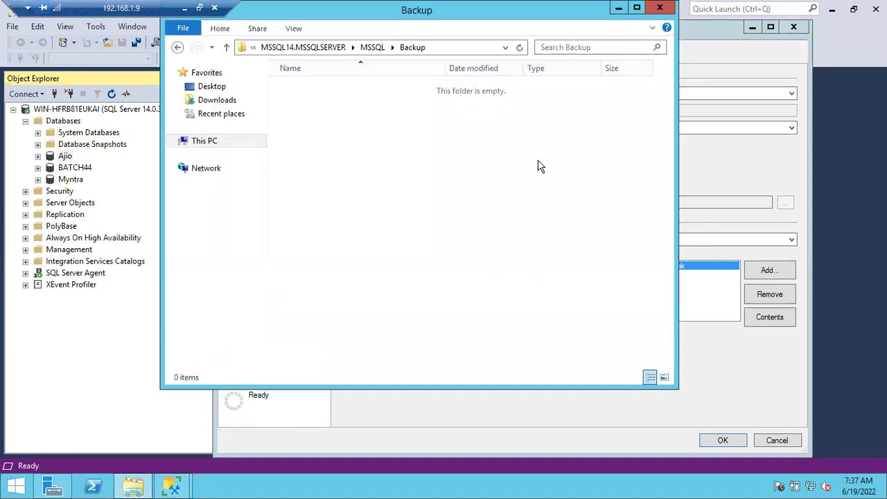
{"action": "left_click", "coordinate": [616, 8]}
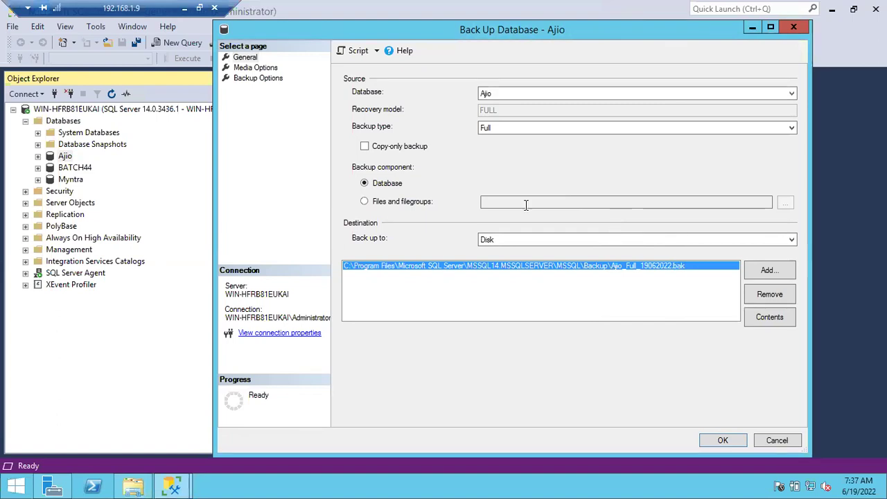
- Review the backup's overwrite, reliability and backup option settings, and minimize the disconnected remote desktop session
{"action": "left_click", "coordinate": [245, 68]}
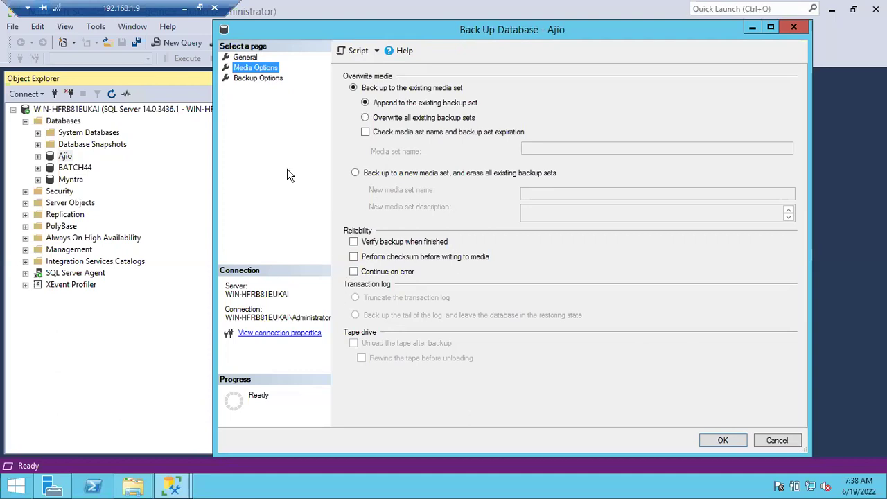
{"action": "left_click", "coordinate": [267, 78]}
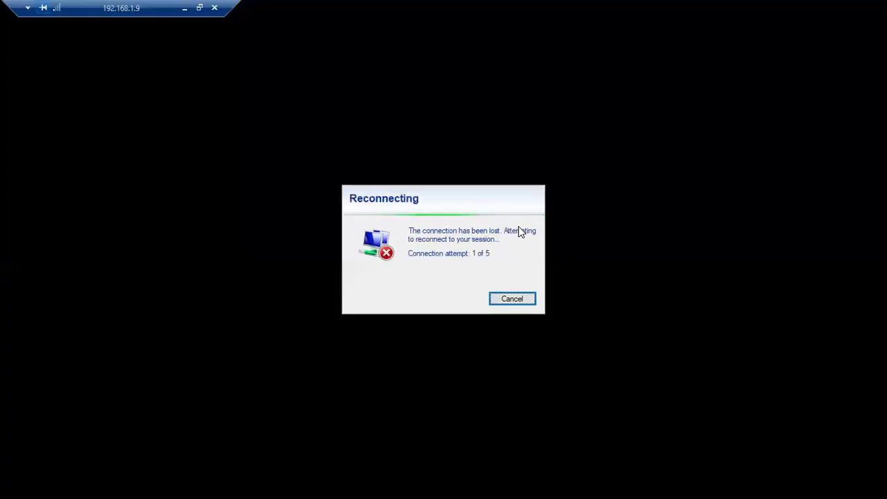
{"action": "left_click", "coordinate": [183, 9]}
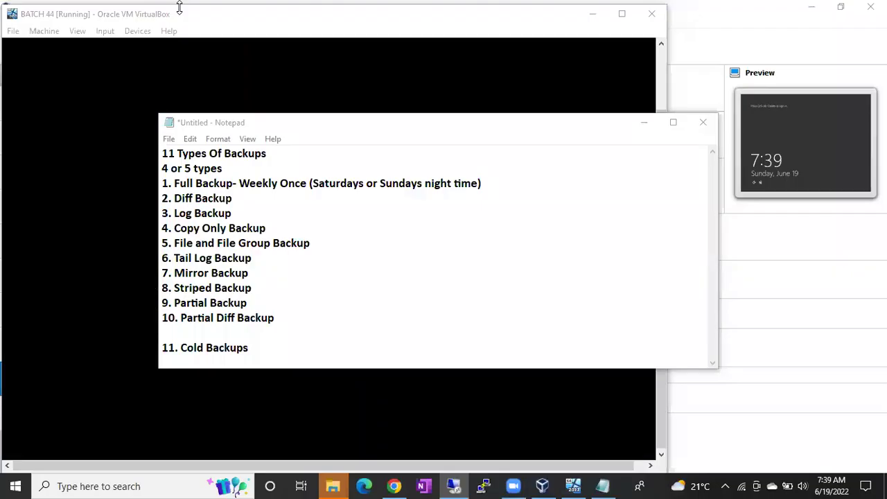